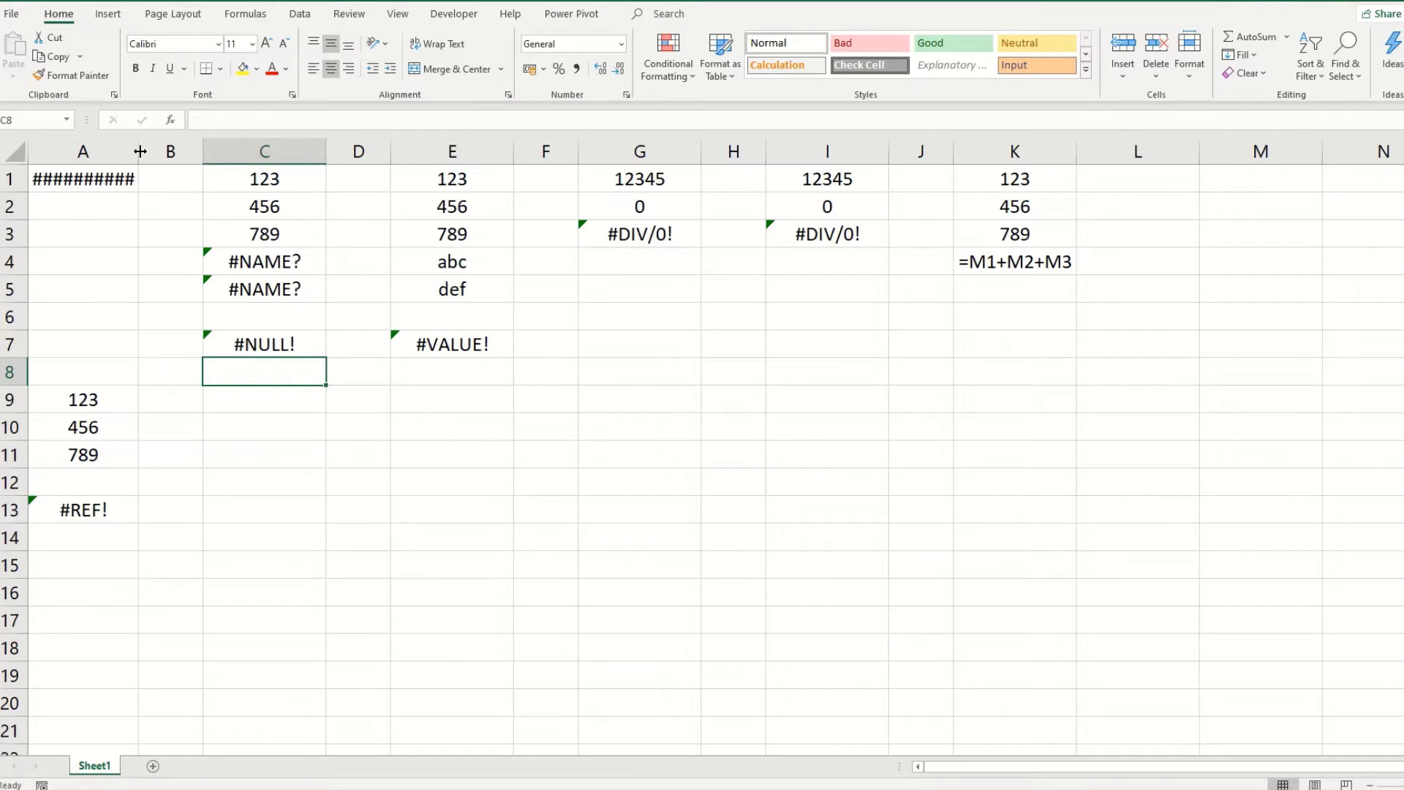
Widen column A so A1 shows £100,000,000, after trying and undoing a font size of 9.
drag(140, 152, 209, 152)
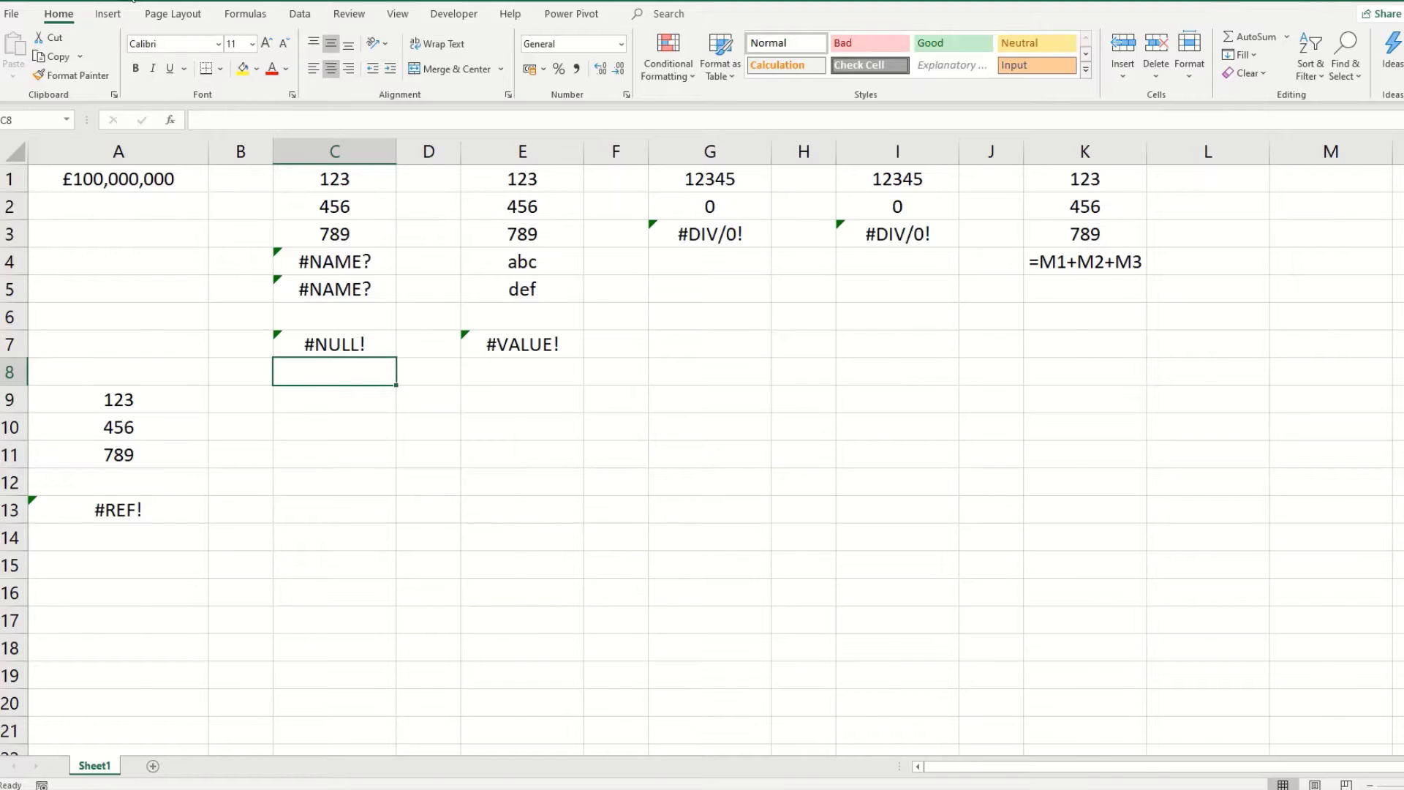
key(ctrl+z)
click(94, 179)
click(232, 45)
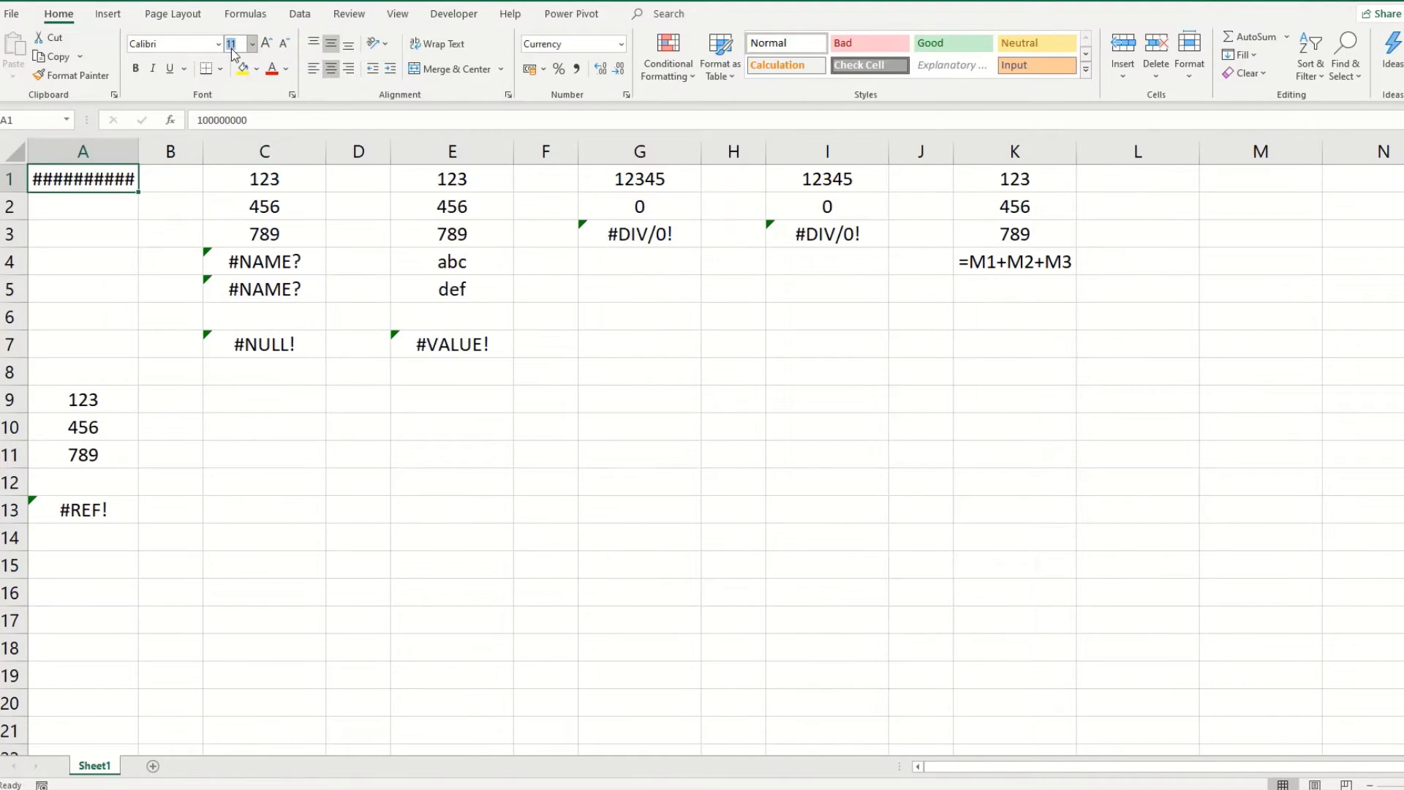
text(9)
key(Return)
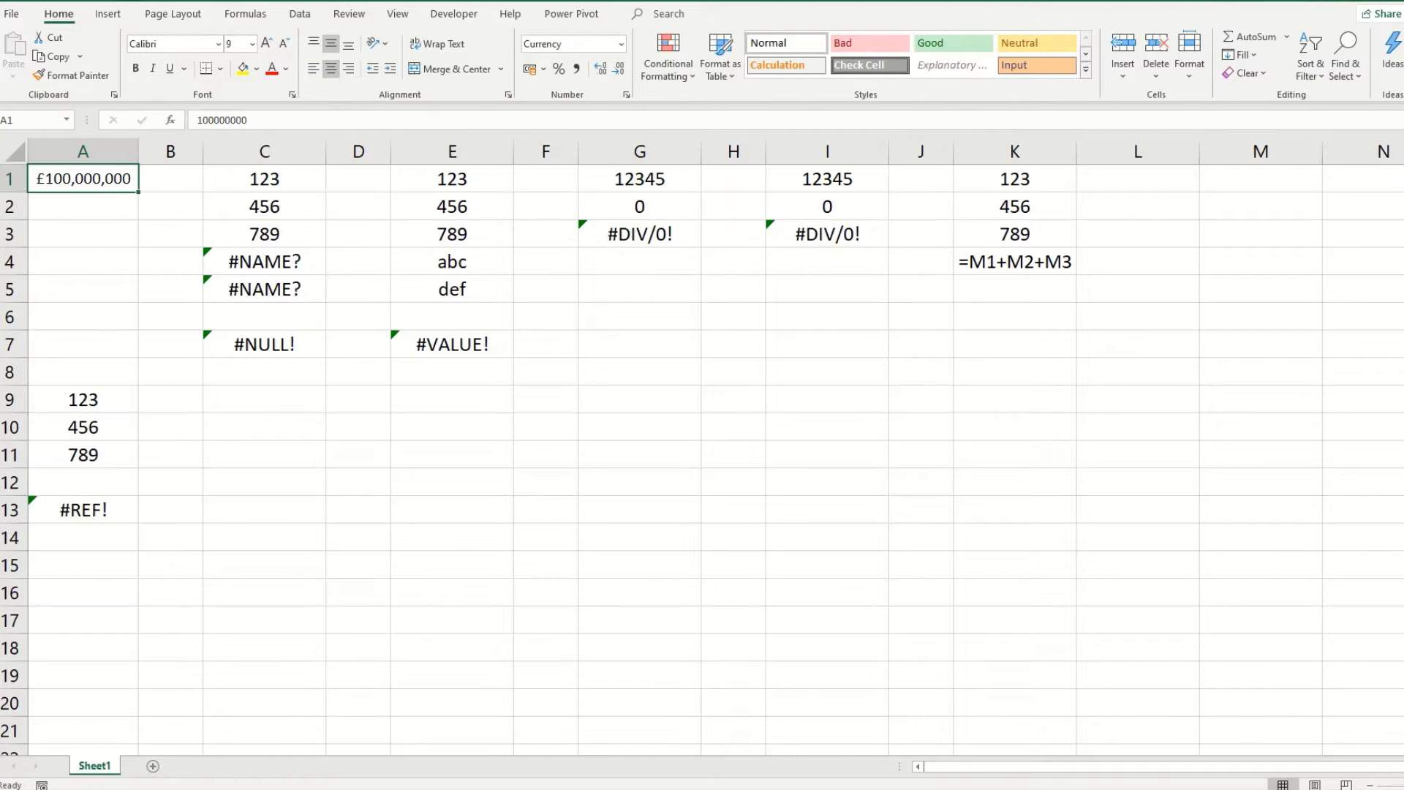
key(ctrl+z)
drag(139, 151, 213, 151)
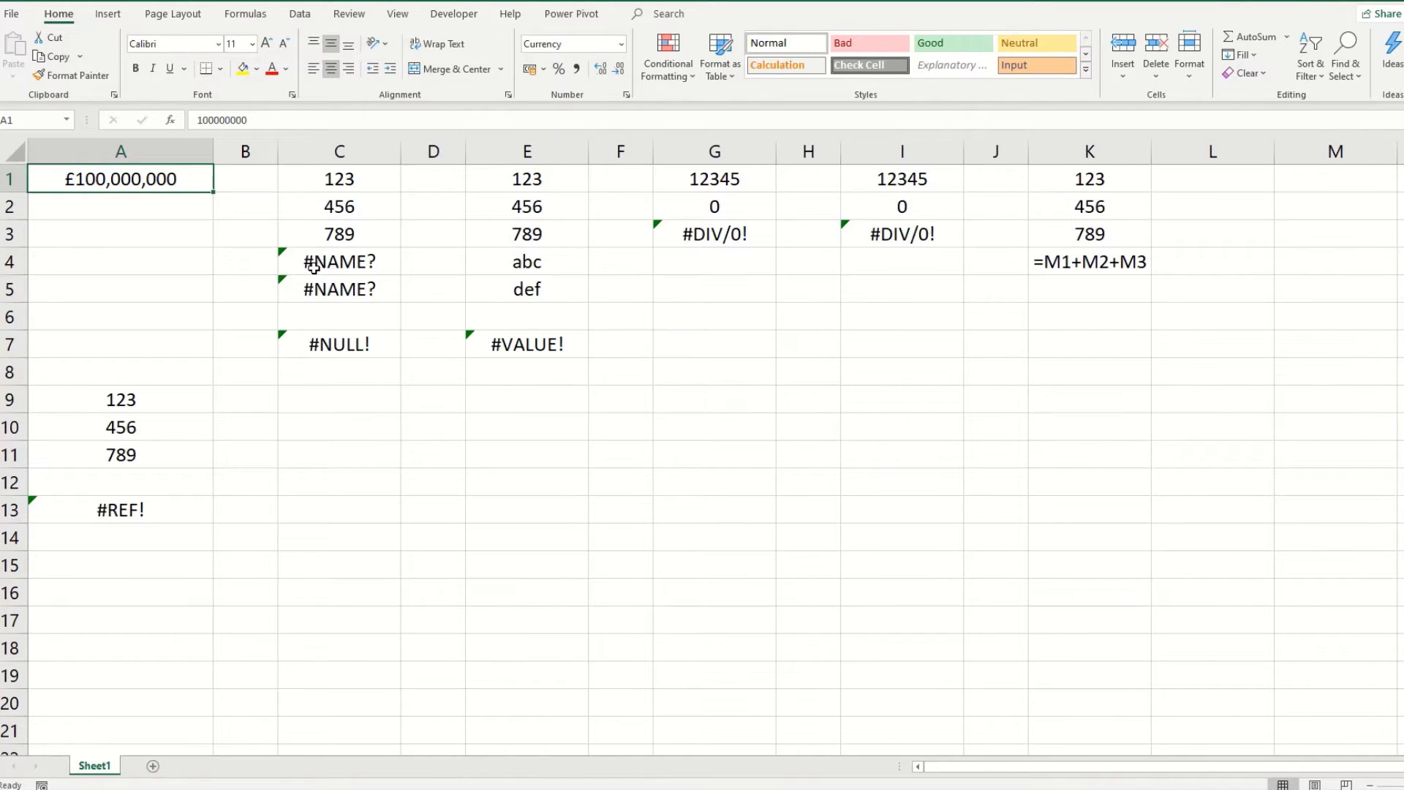
Correct C4's misspelled formula to =SUM(C1:C3) so it totals 1368.
click(235, 255)
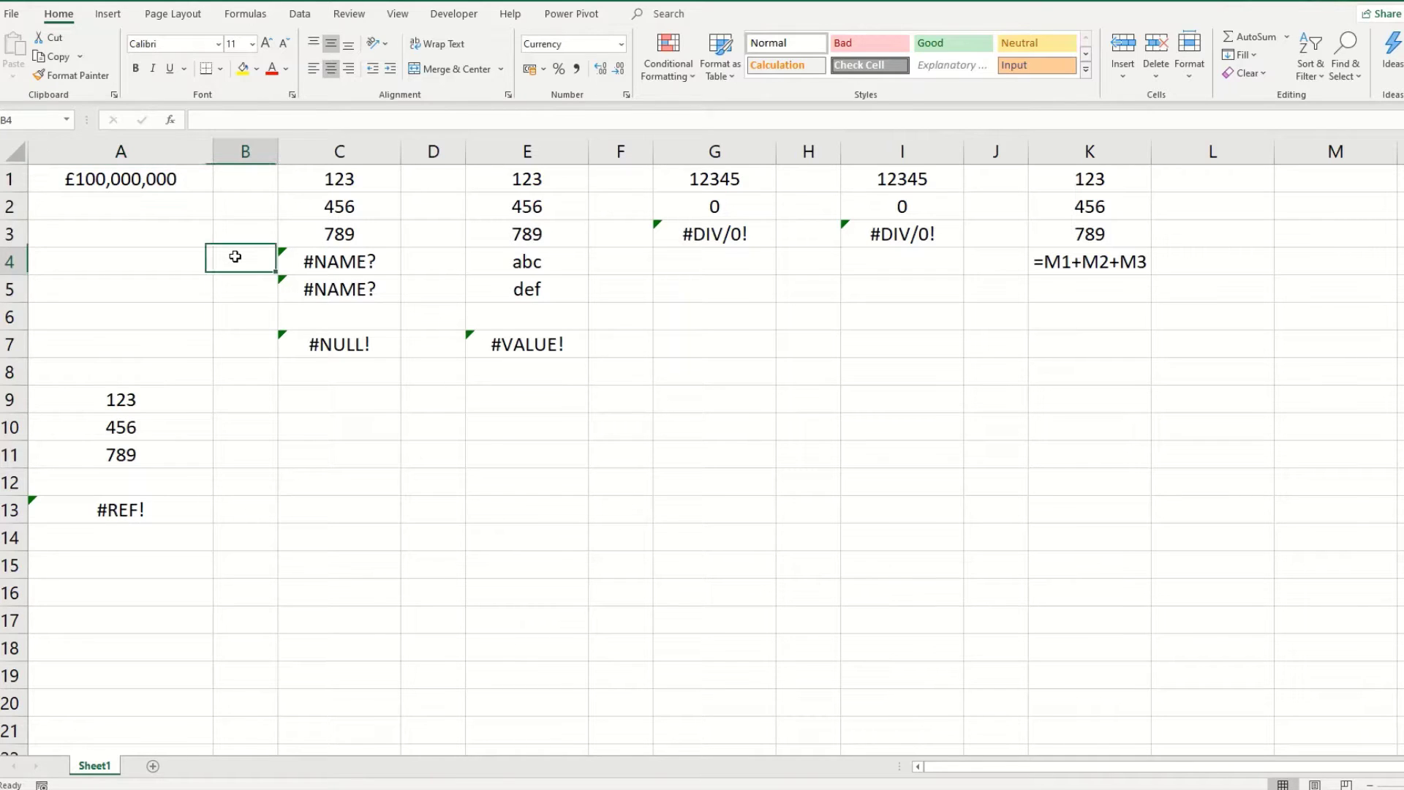
click(320, 257)
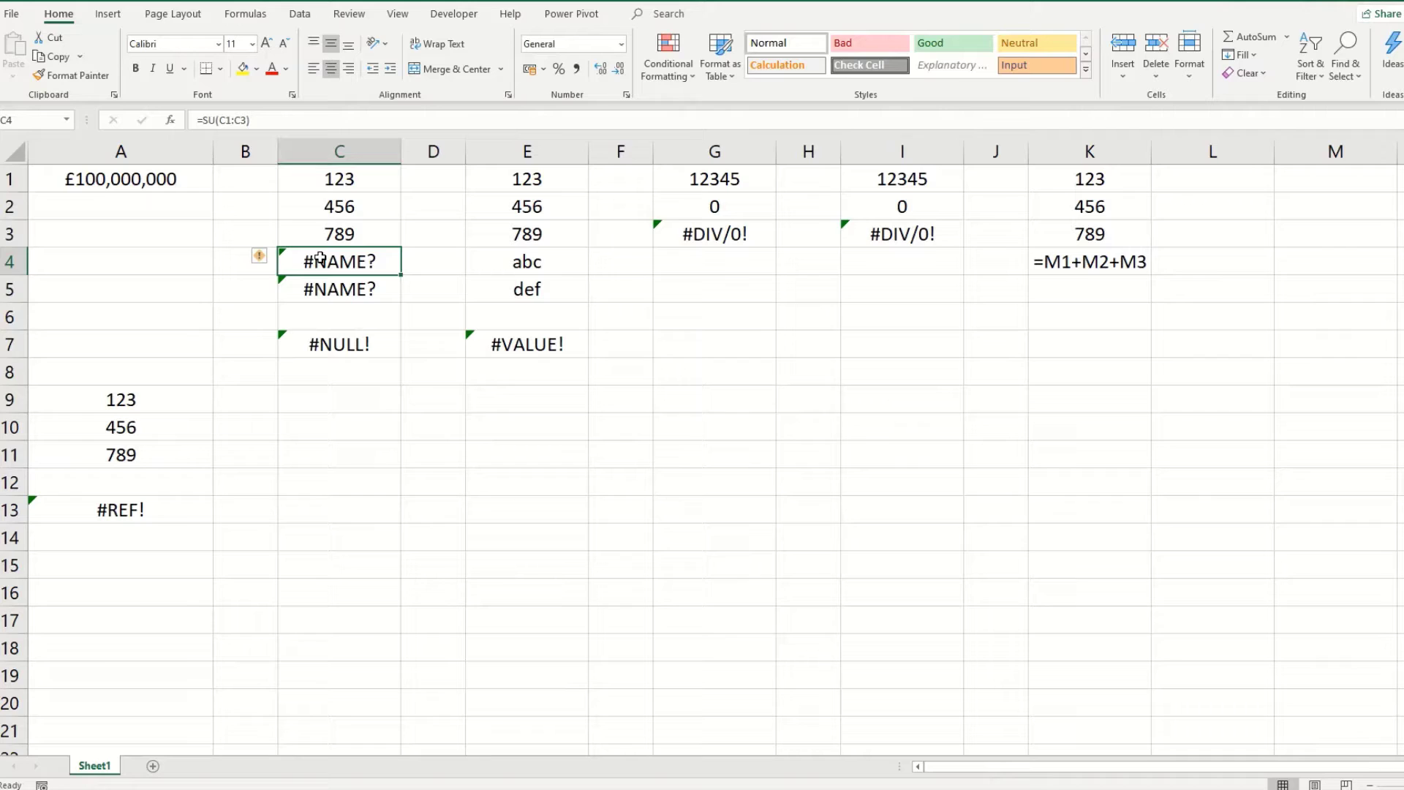
click(205, 123)
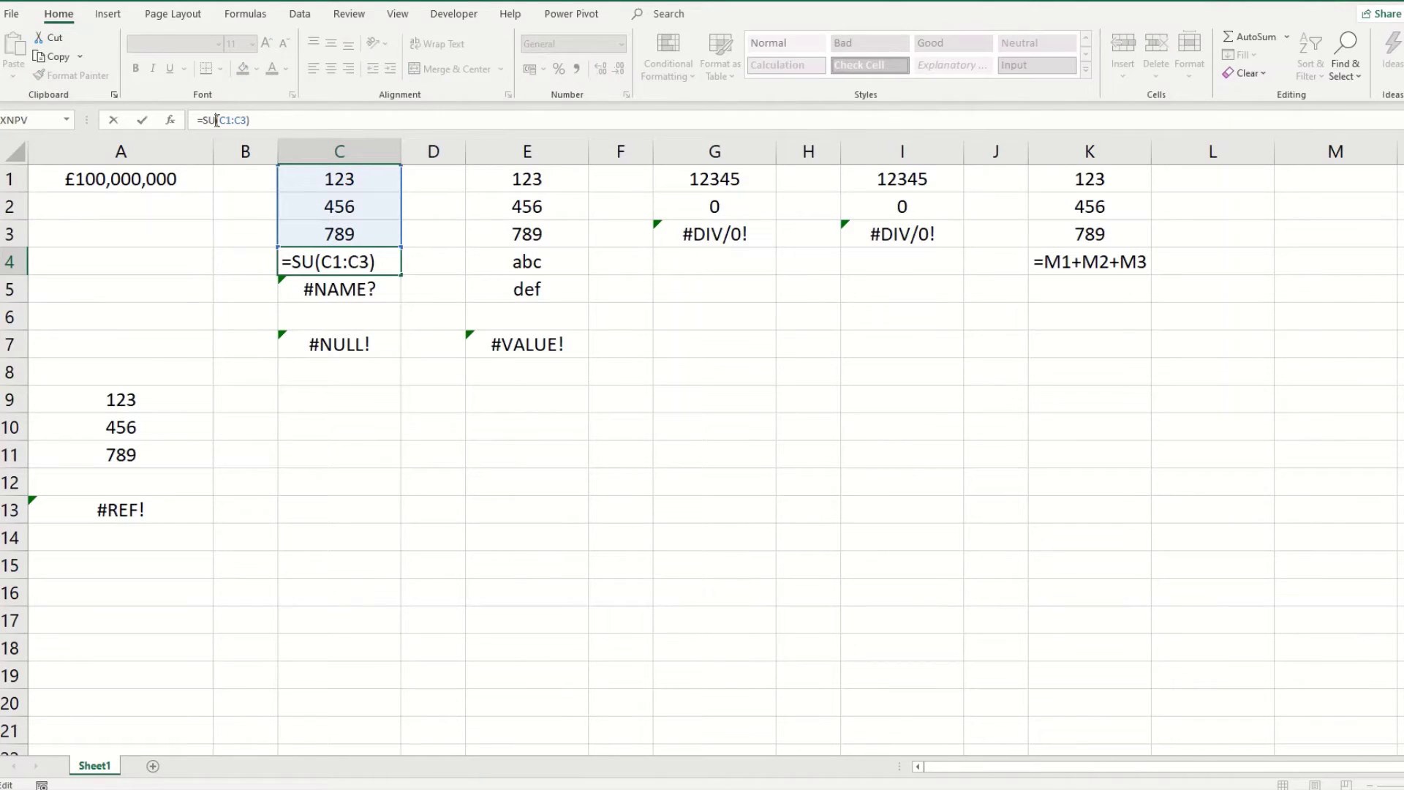
text(M)
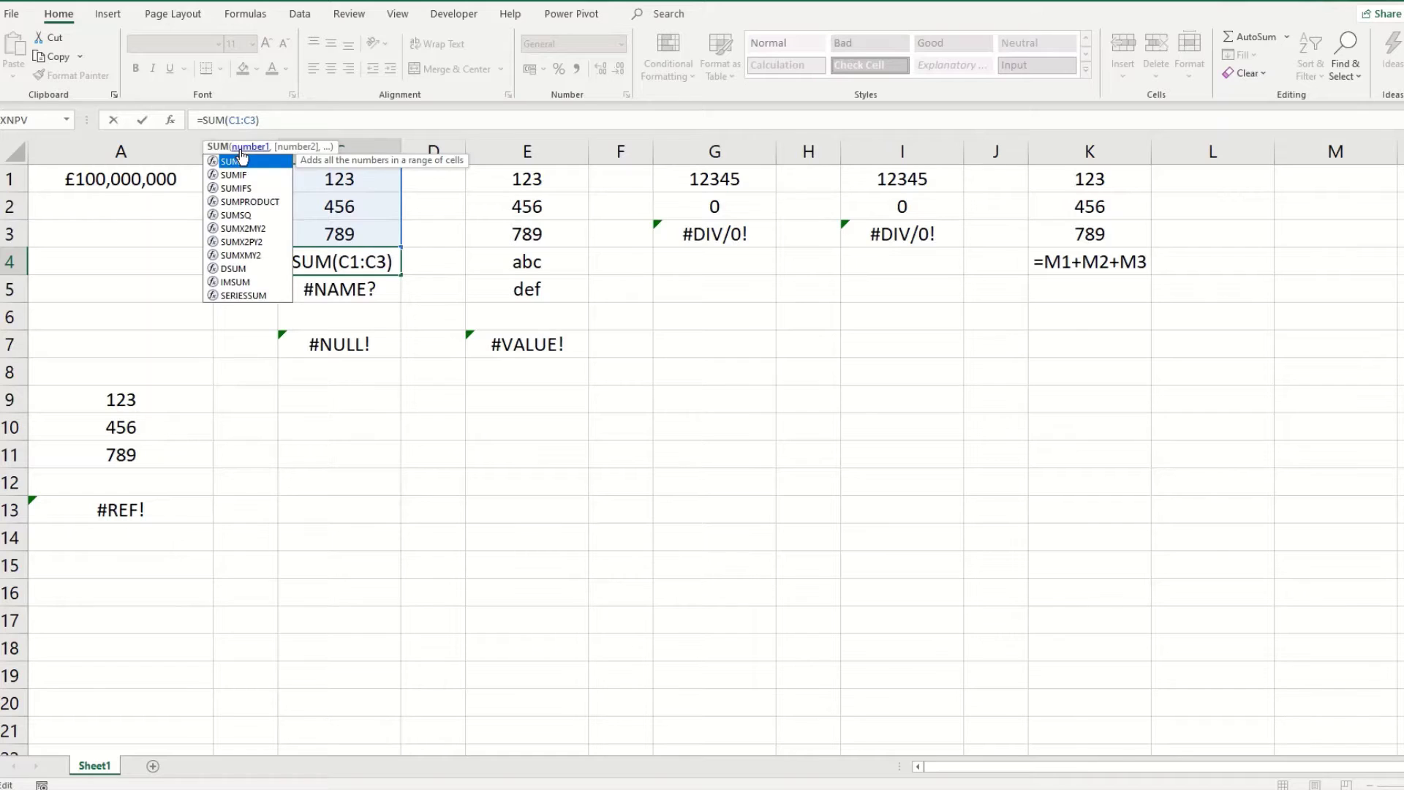
key(Return)
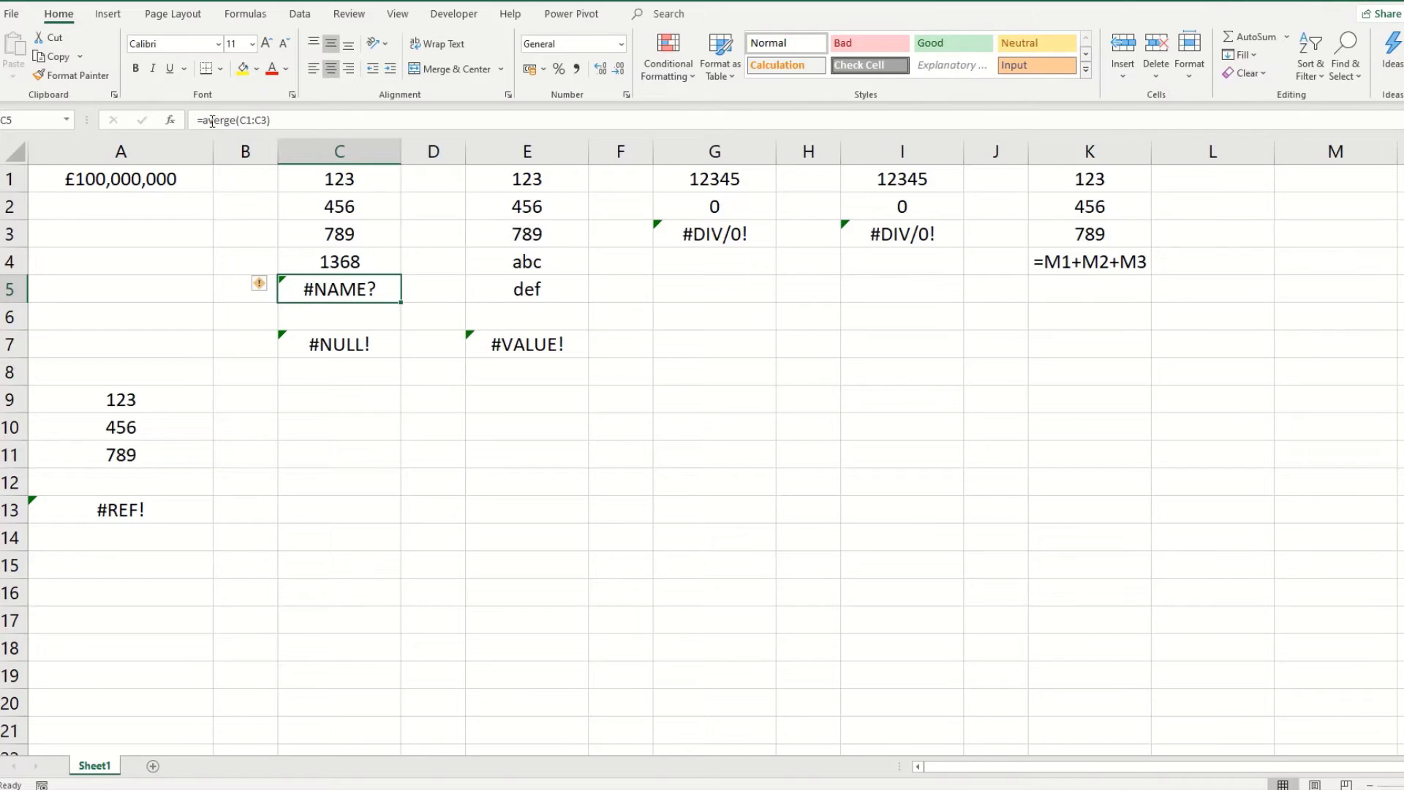
Correct C5's misspelled function to =AVERAGE(C1:C3) so it shows 456.
click(227, 121)
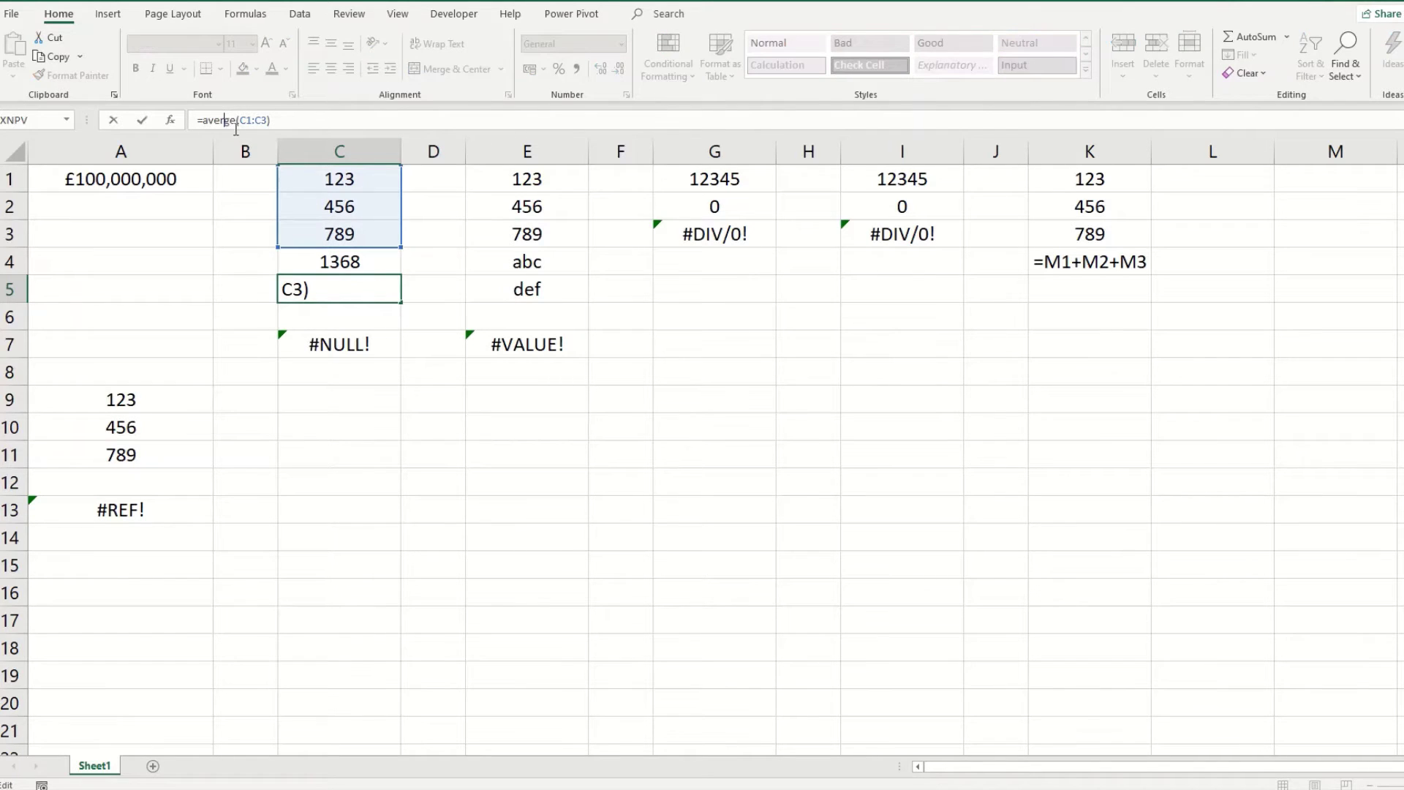
text(a)
key(Return)
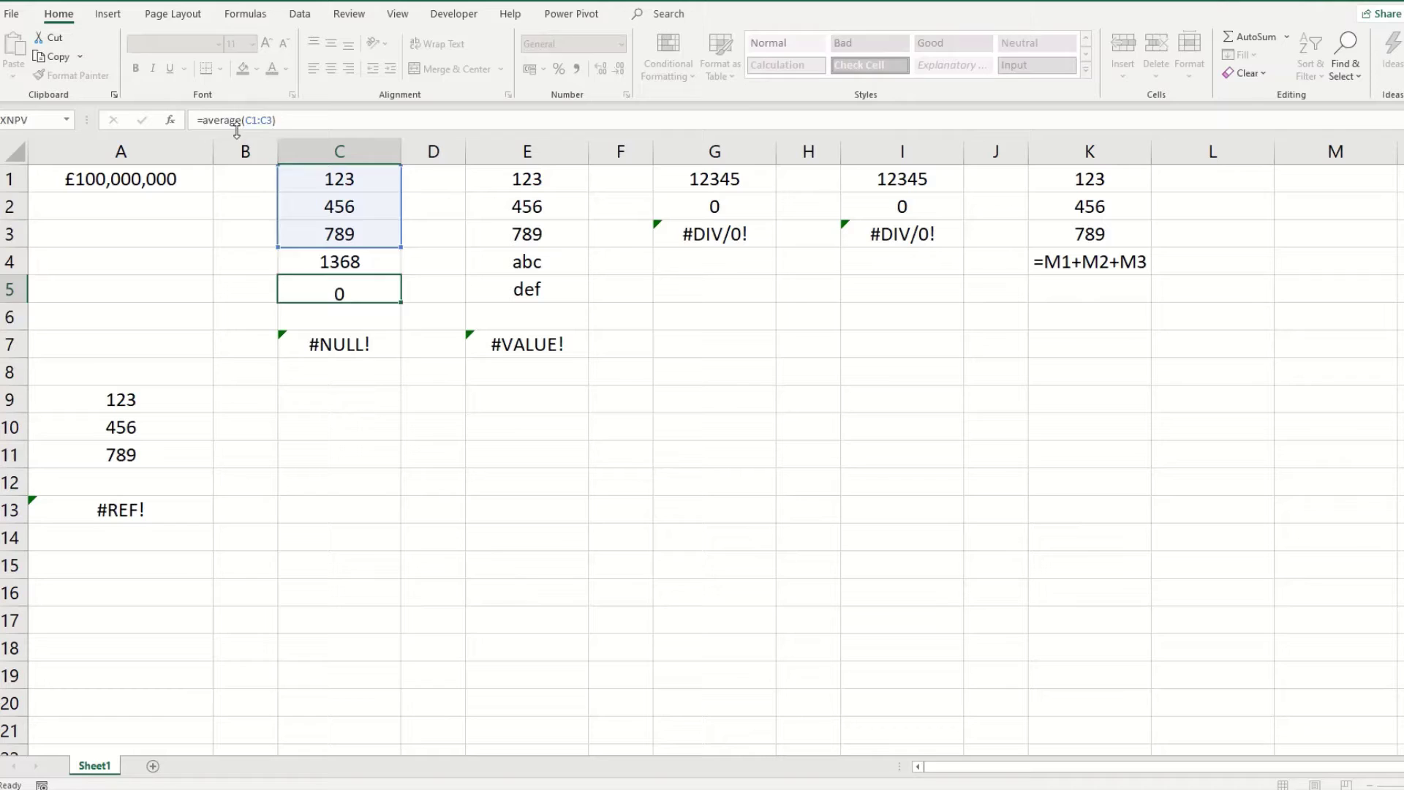
click(367, 349)
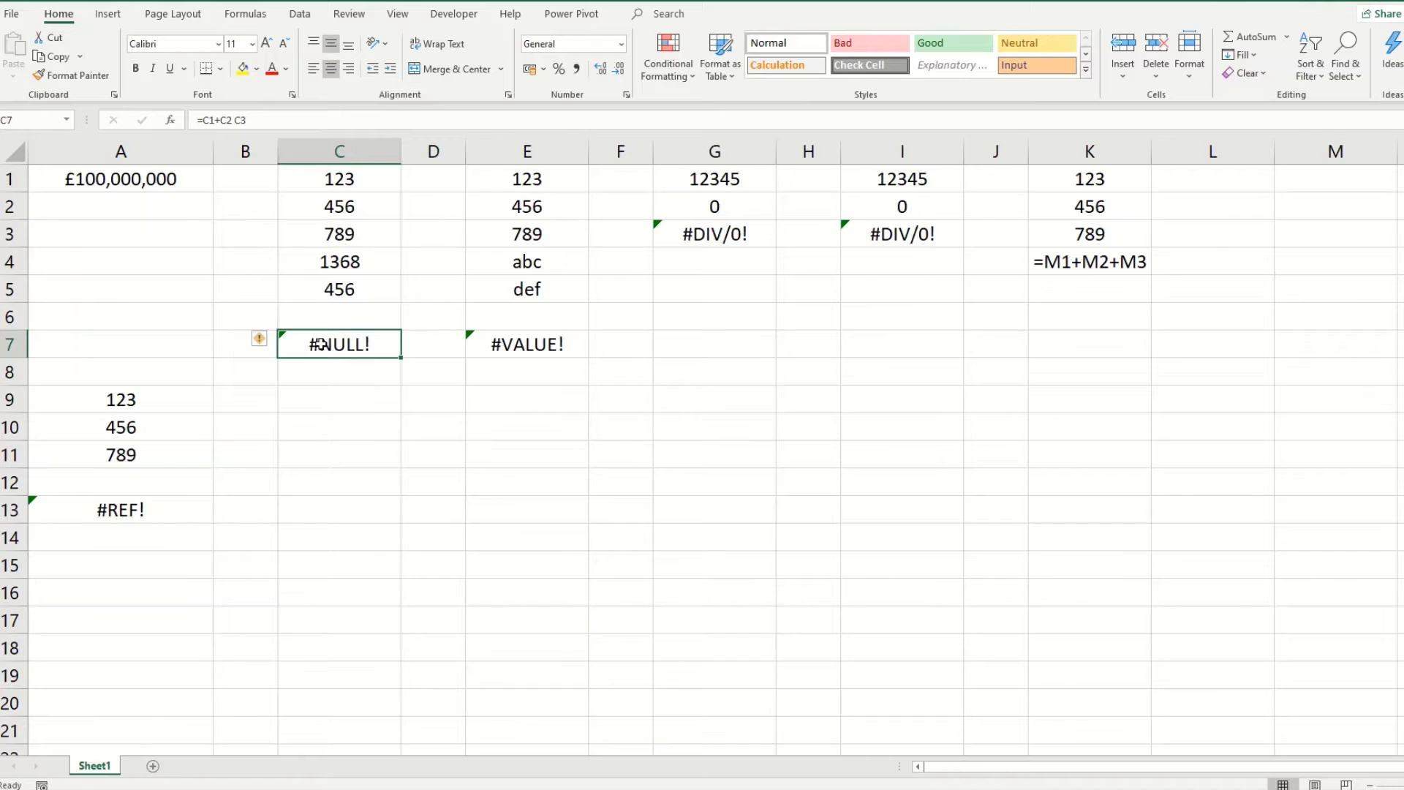
Replace the space in C7's formula with a plus sign, making =C1+C2+C3 equal 1368.
click(236, 120)
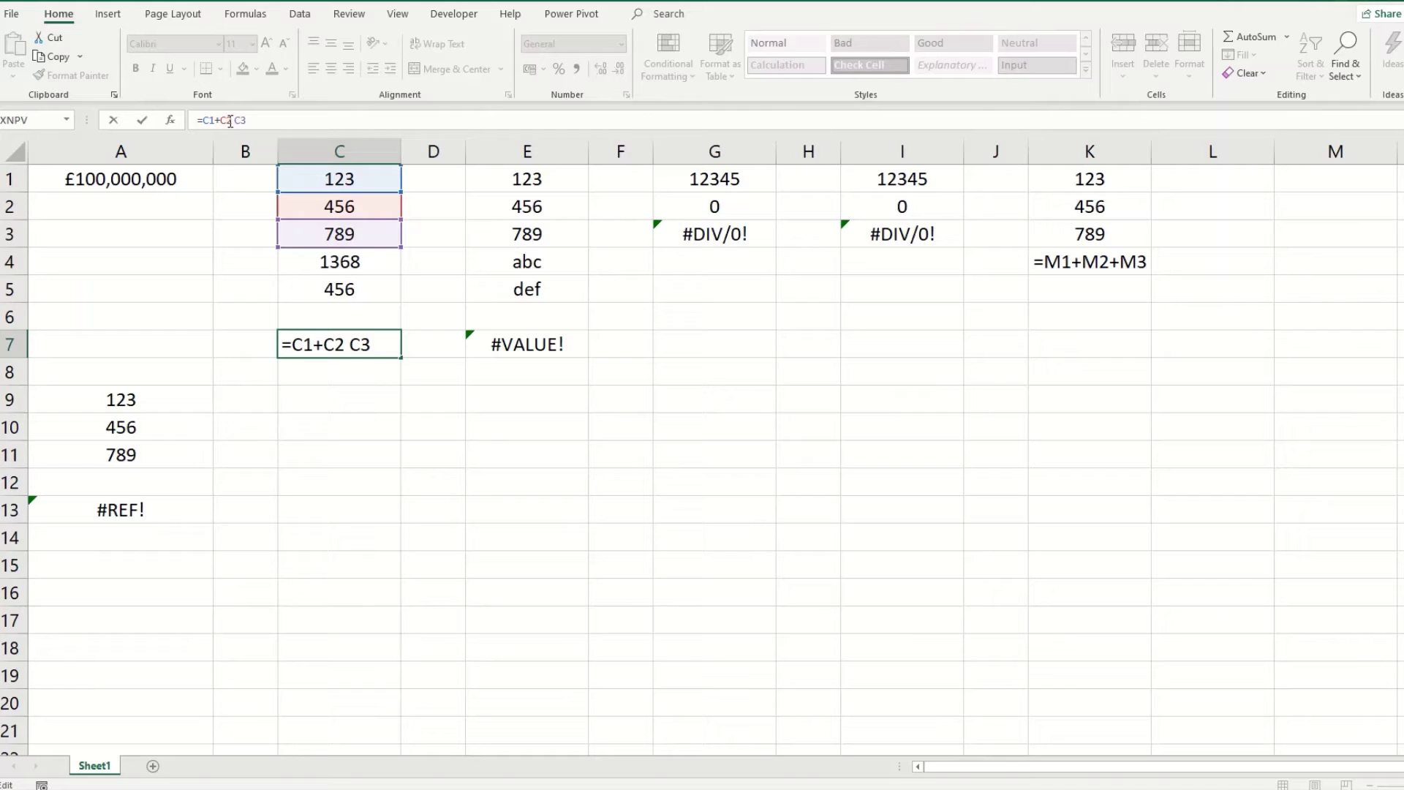
key(BackSpace)
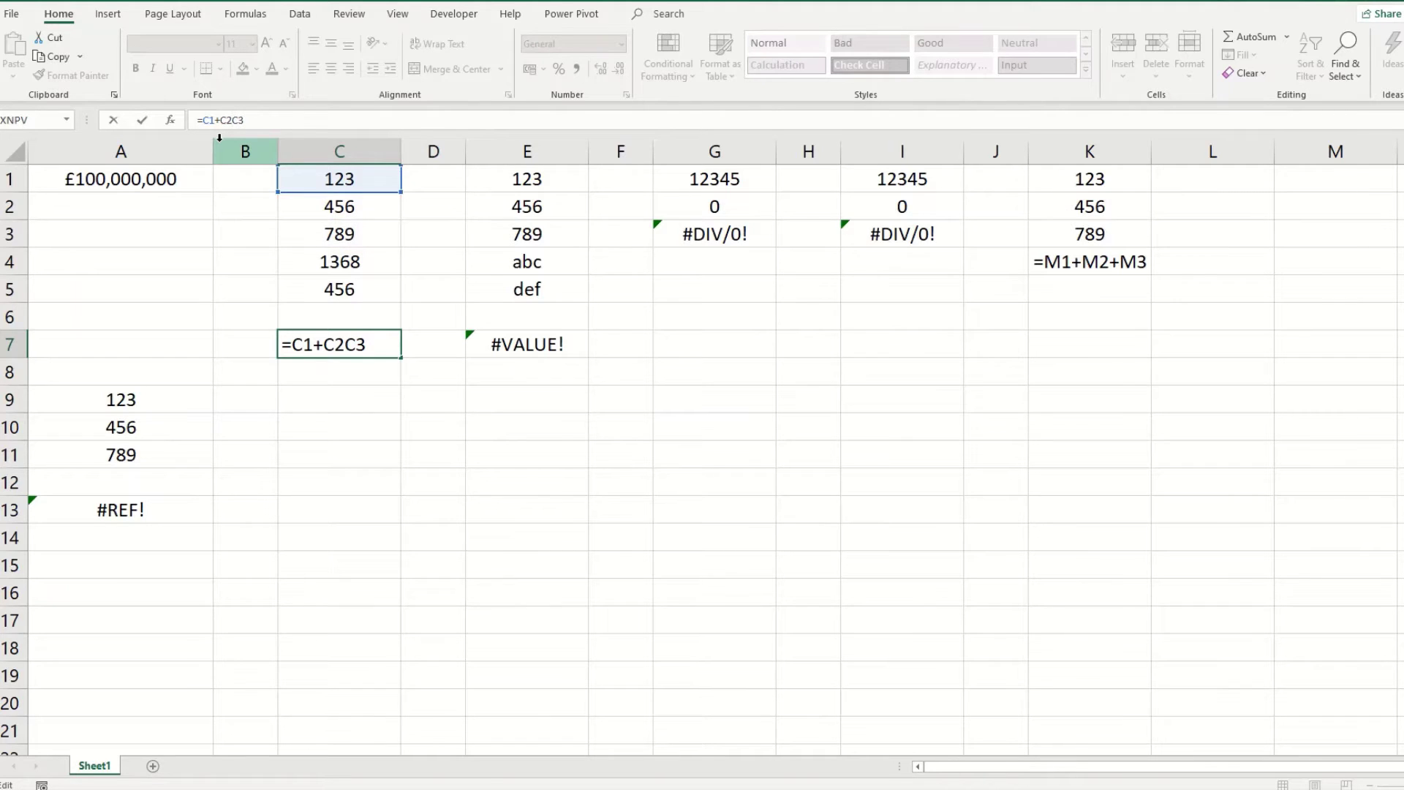
text(+)
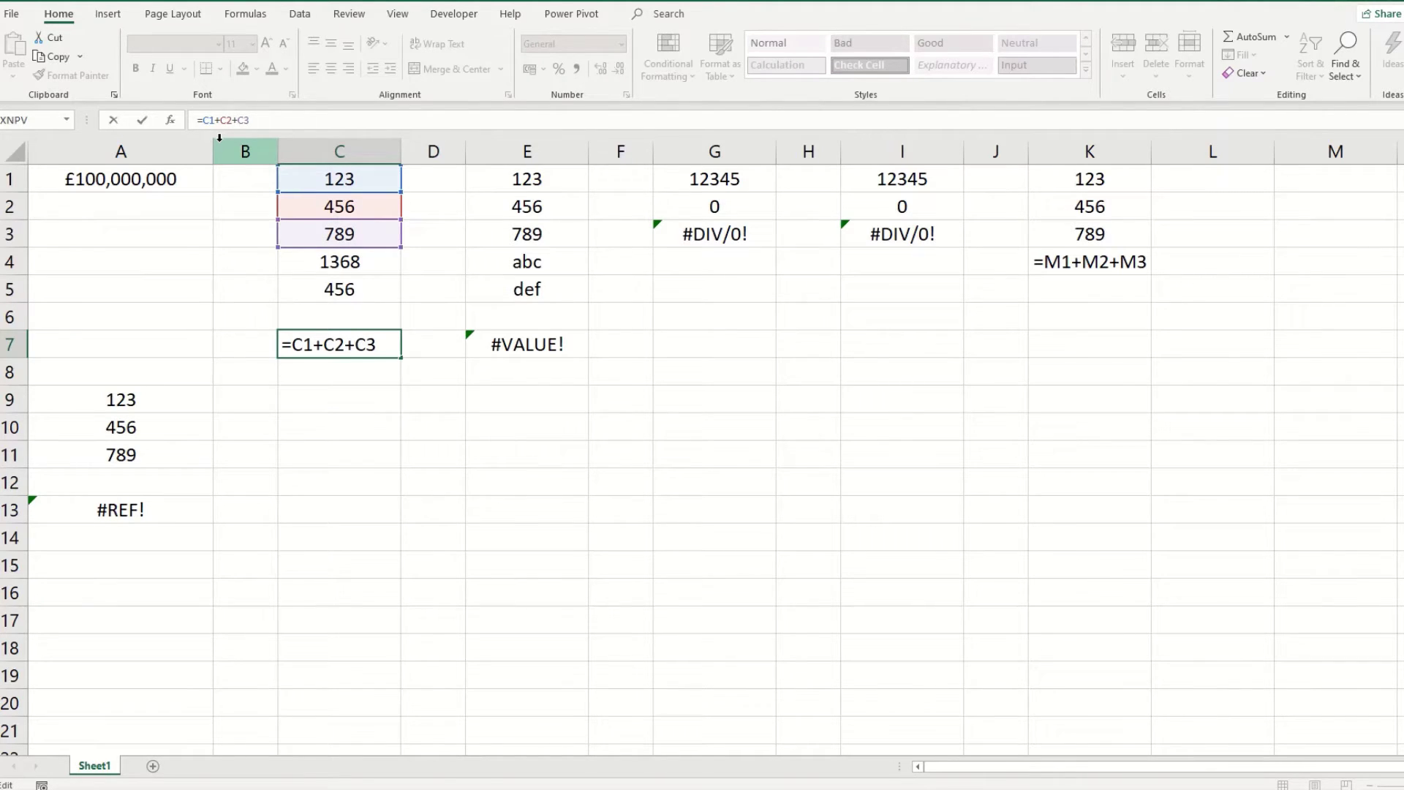
key(Return)
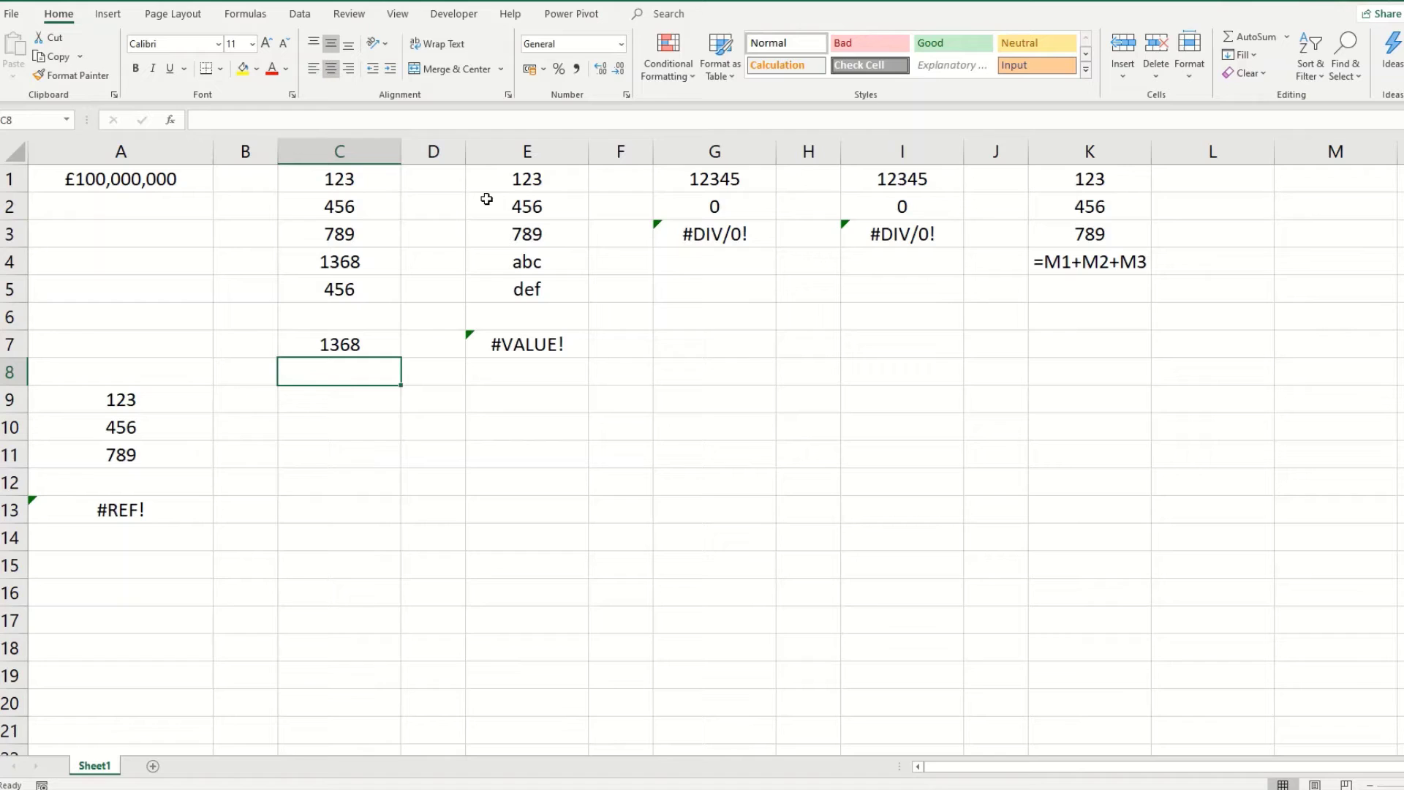
click(505, 347)
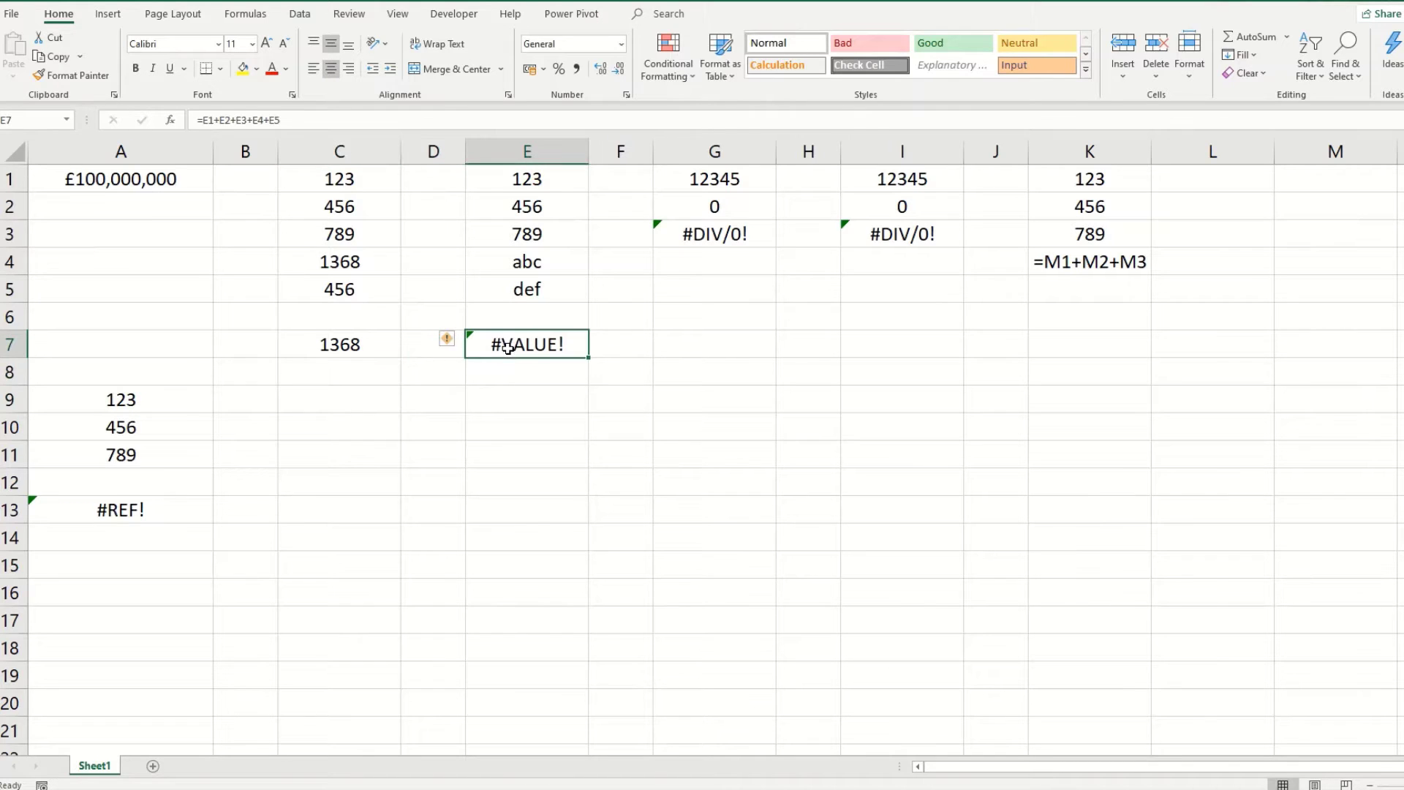
key(F2)
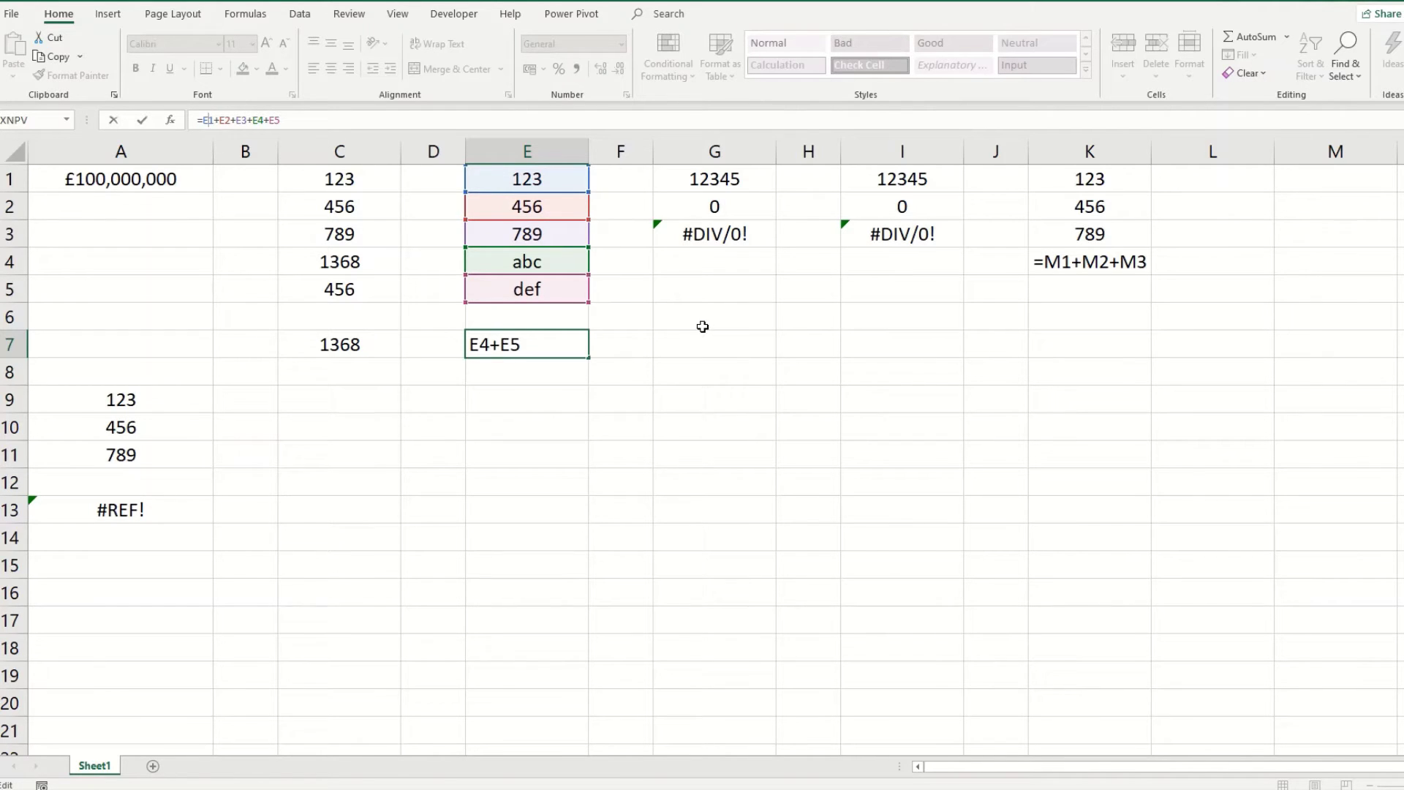
key(Return)
text(=)
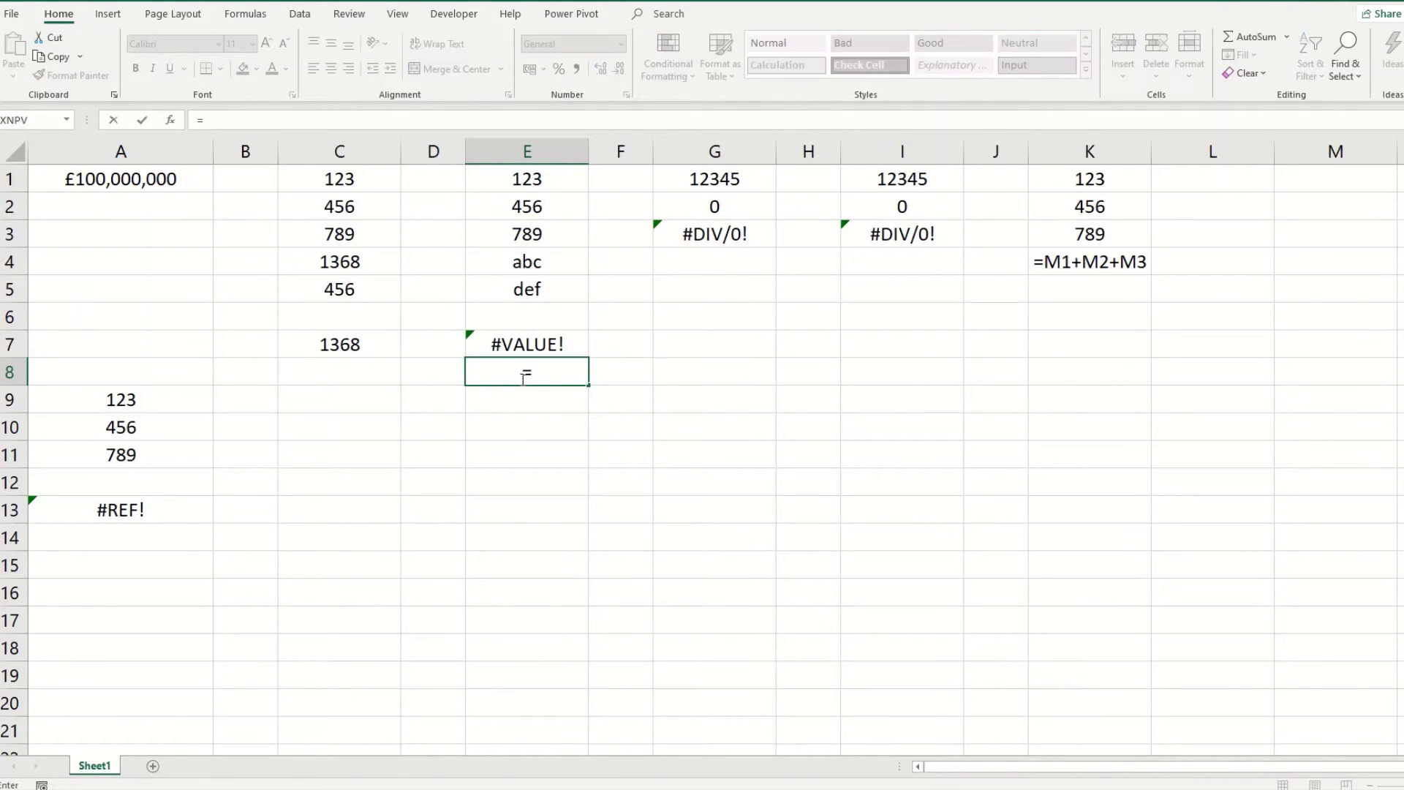
click(497, 179)
text(*)
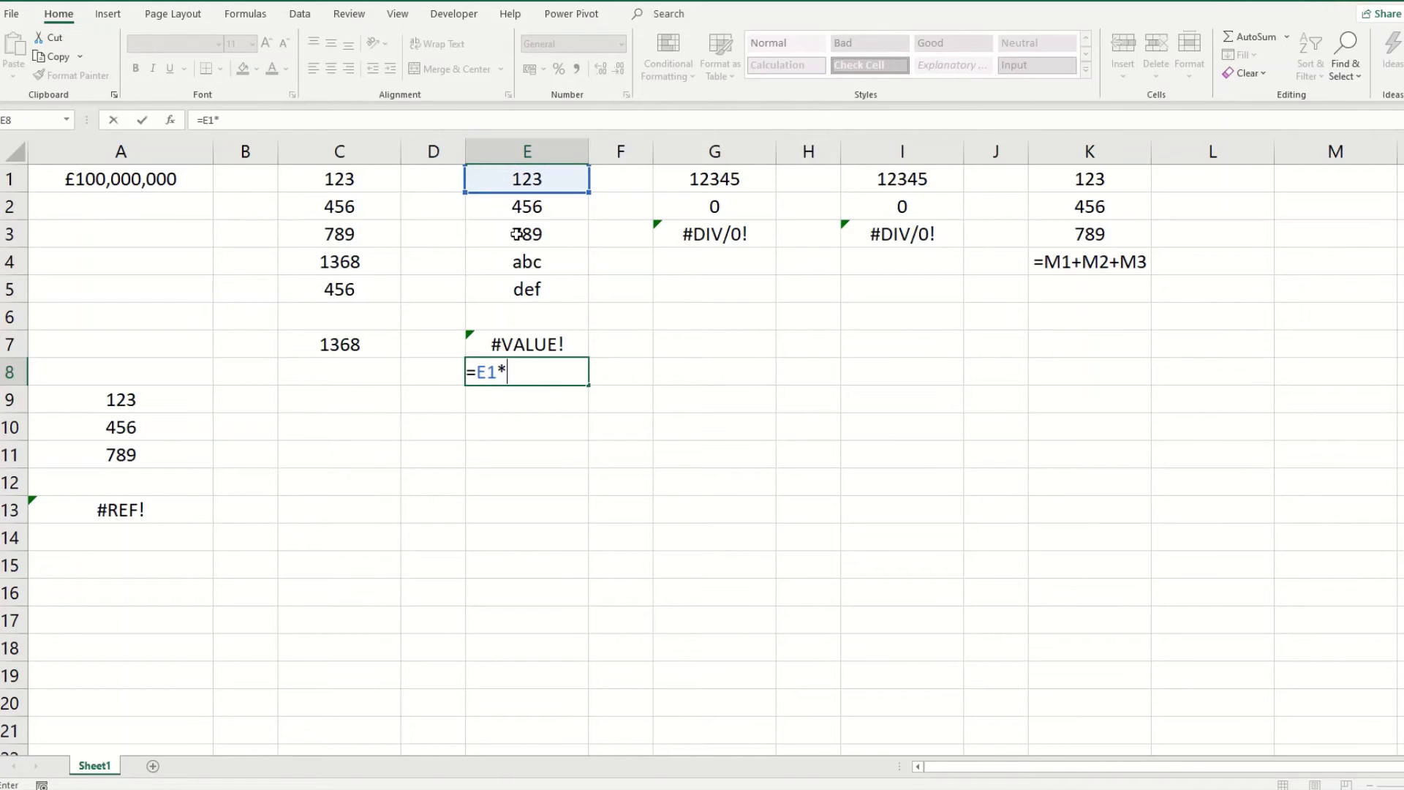
click(523, 268)
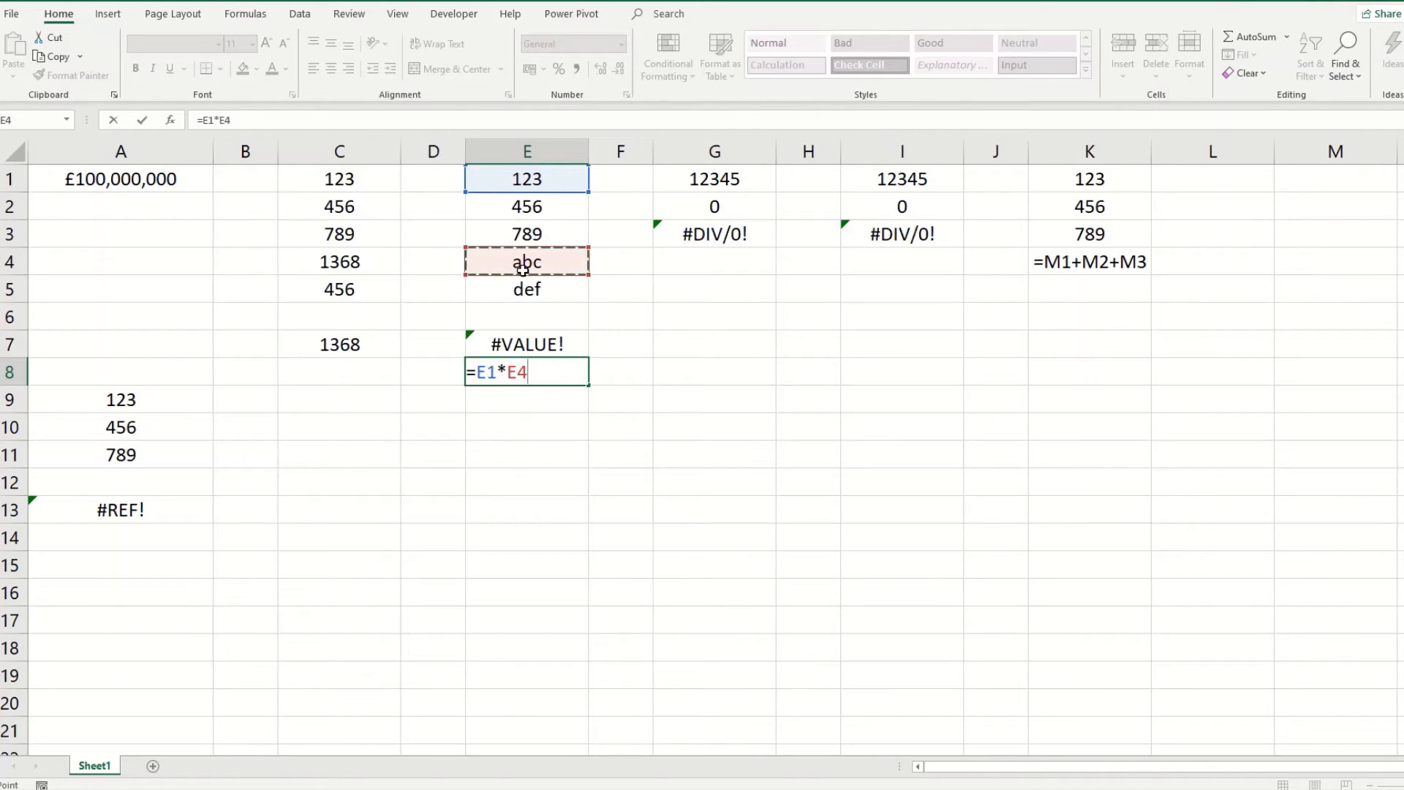
key(Return)
click(534, 379)
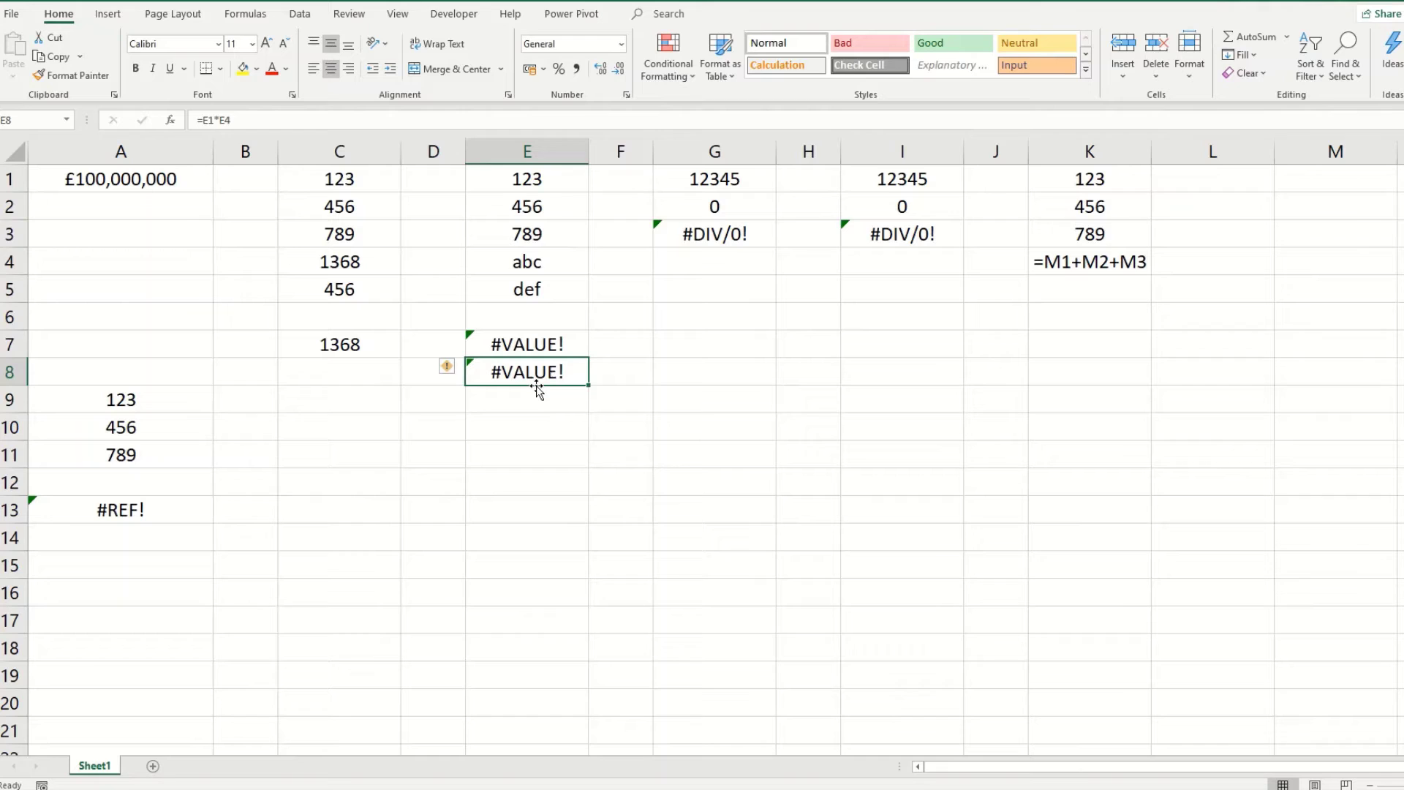
key(Delete)
click(522, 348)
click(517, 265)
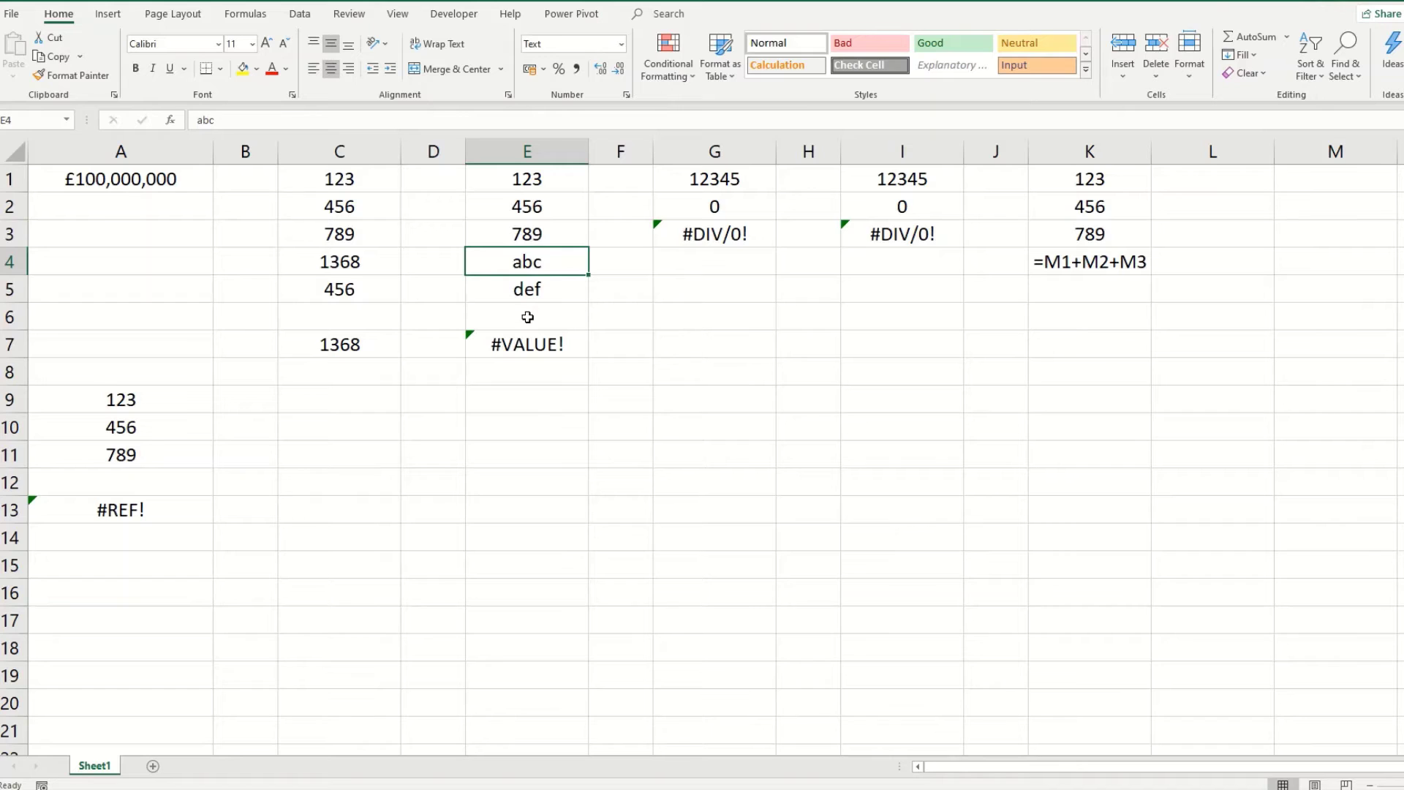
Format E4:E5 as General and enter 123 and 456 in them.
drag(534, 267, 536, 291)
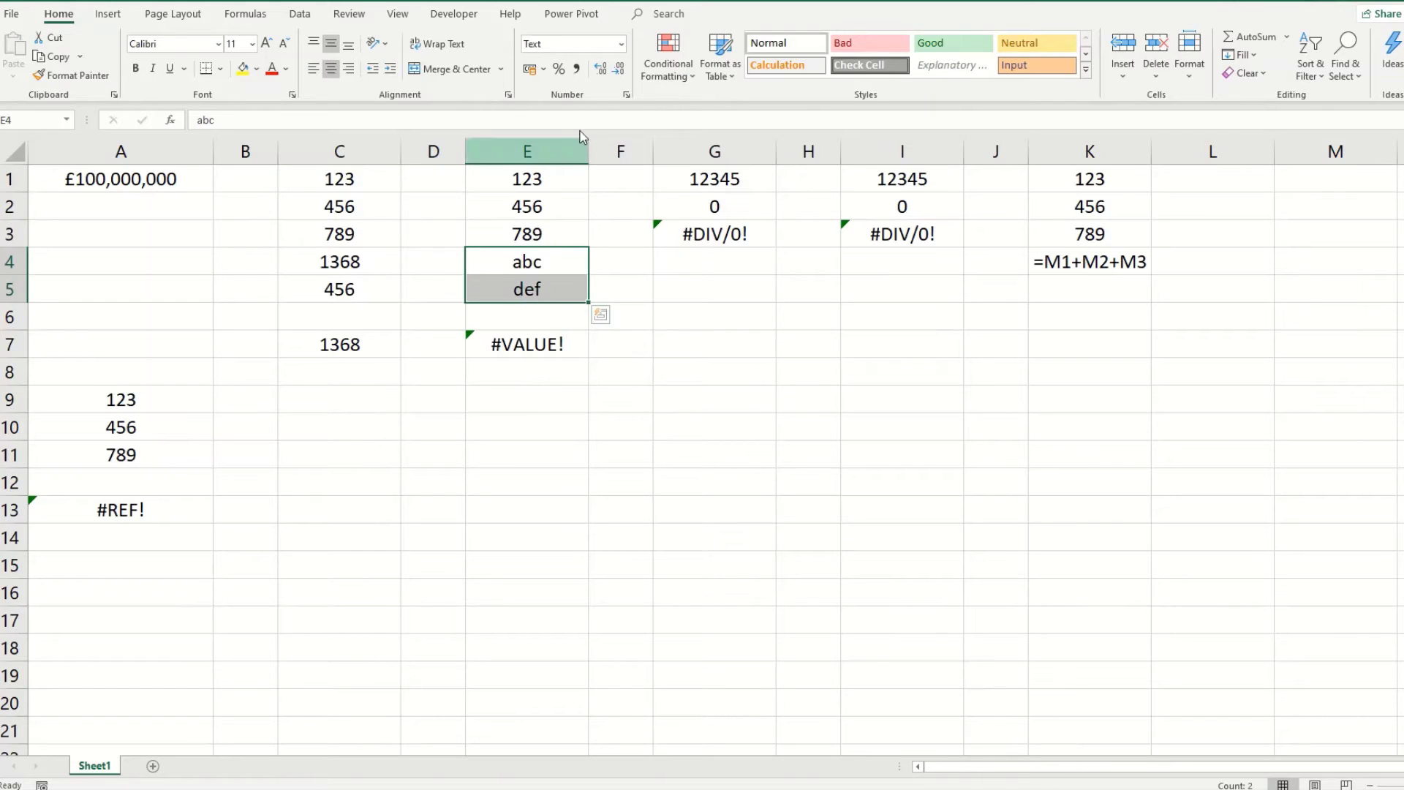
click(624, 44)
click(575, 66)
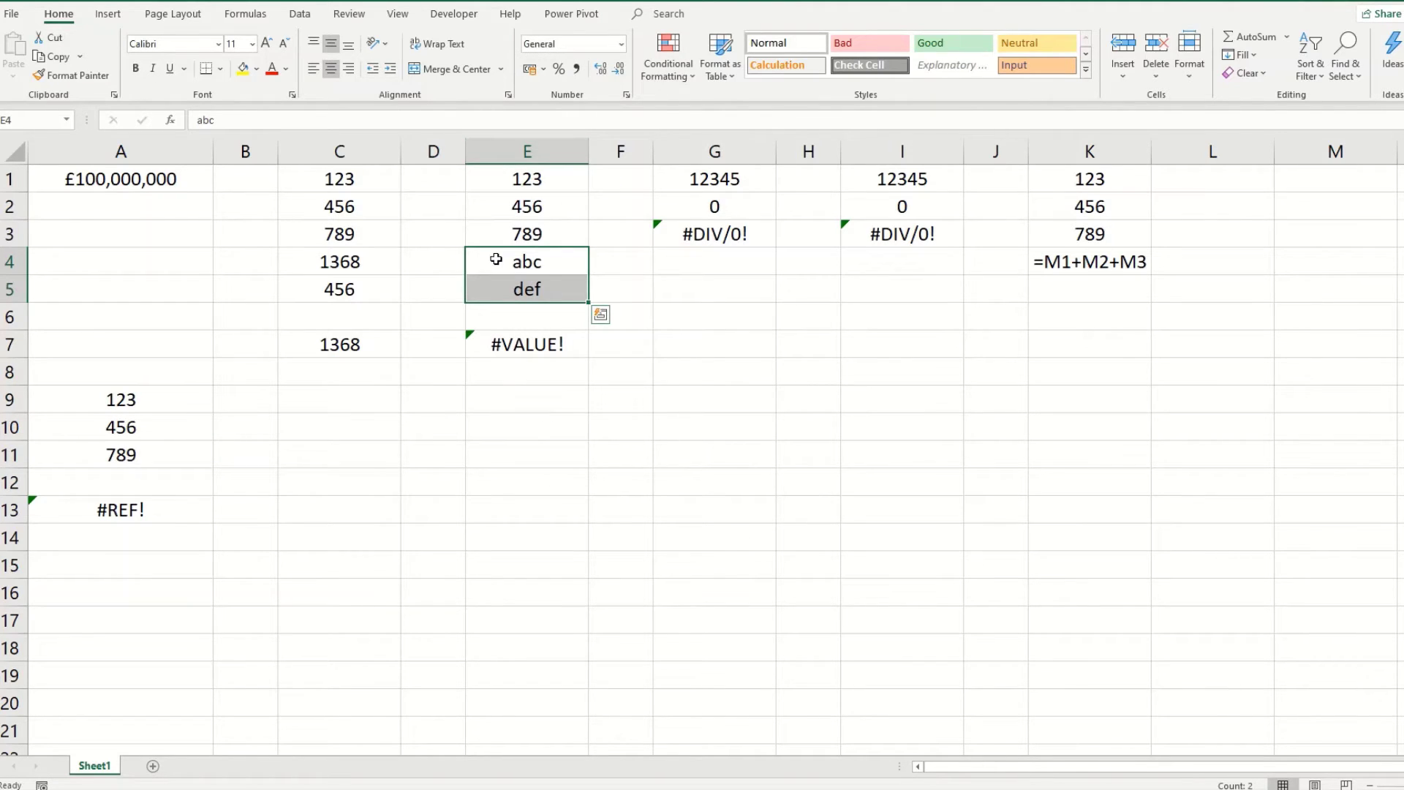
text(123)
key(Return)
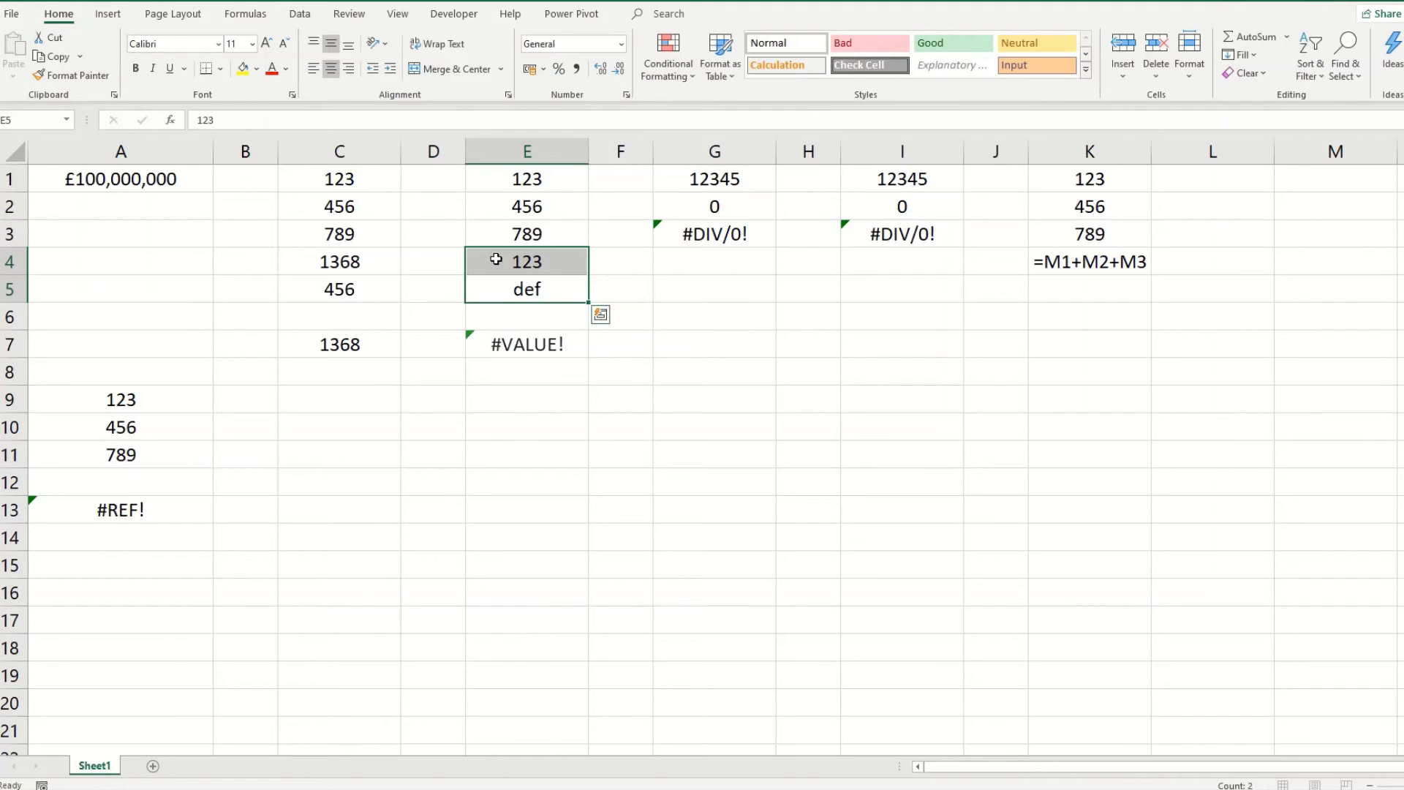
text(456)
key(Return)
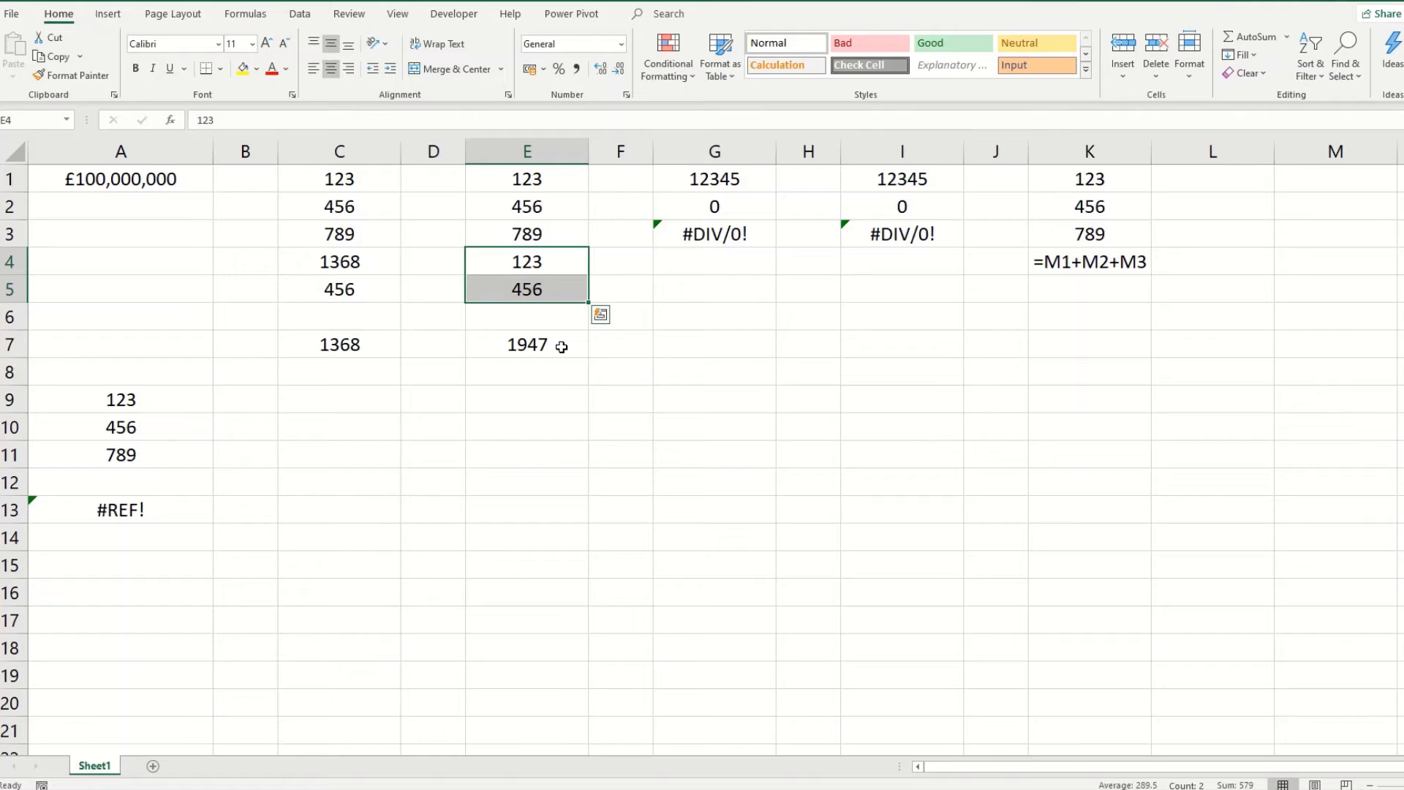
Check E7's total, then undo both entries to restore abc and def.
click(528, 347)
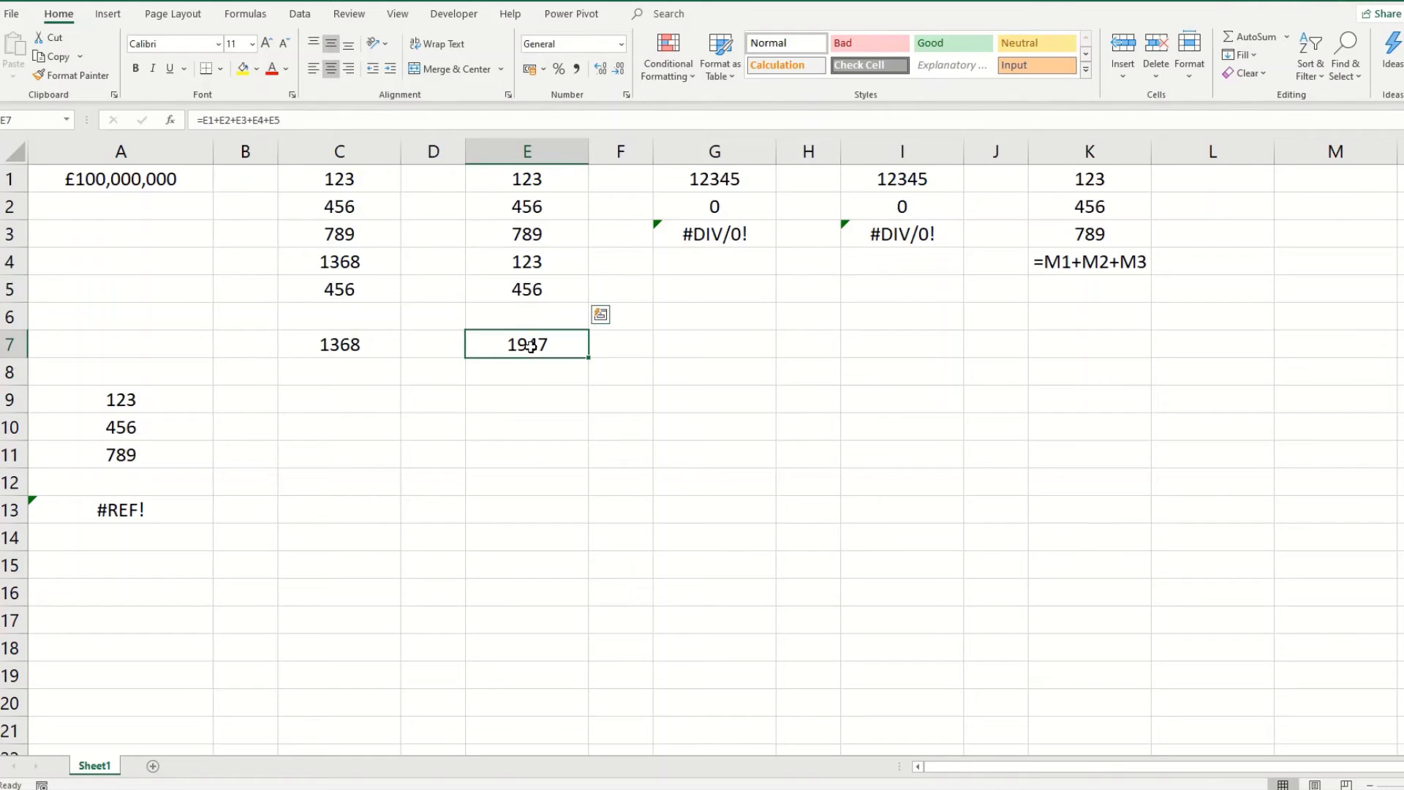
click(129, 3)
click(129, 3)
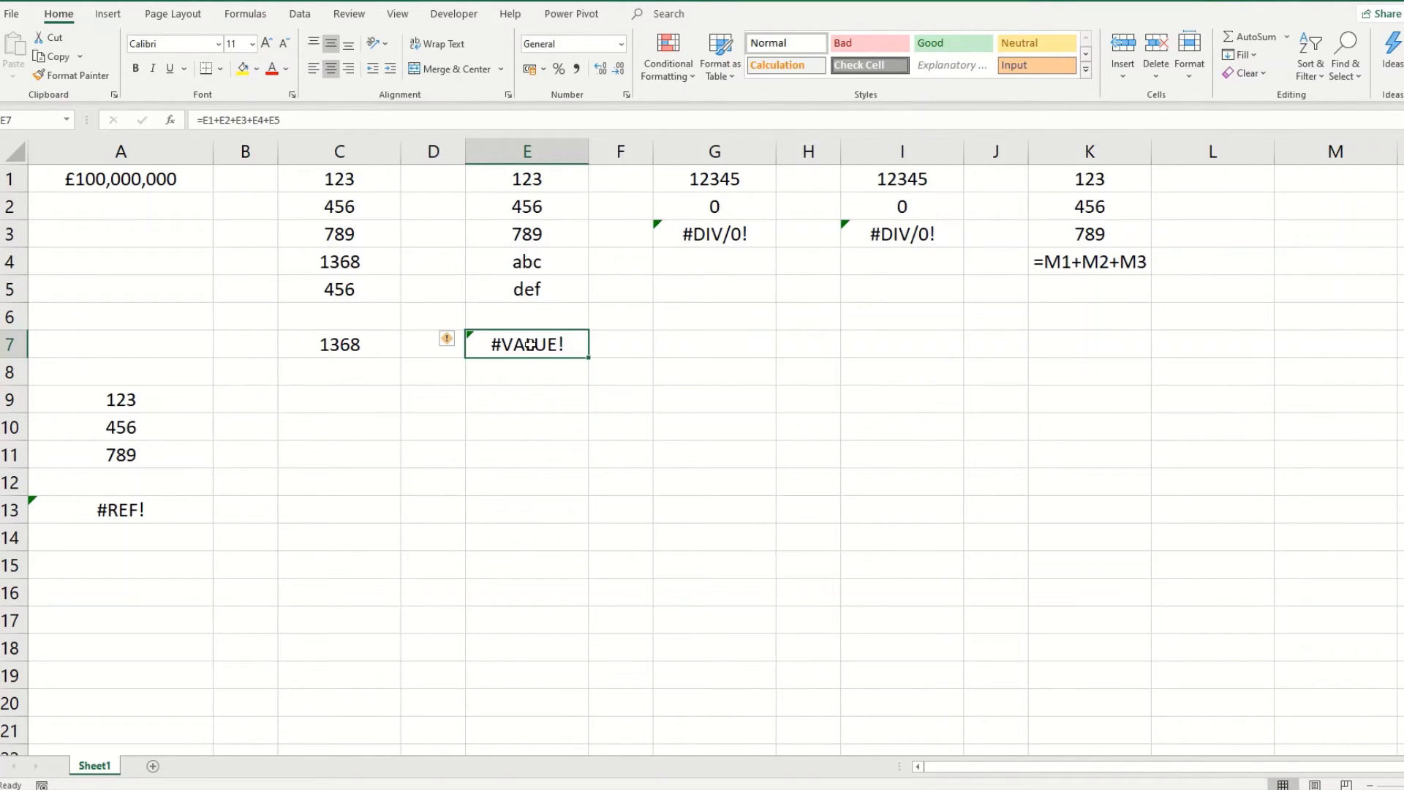
Trim E7's formula to =E1+E2+E3 so it shows 1368.
click(258, 120)
drag(261, 122, 420, 129)
key(Delete)
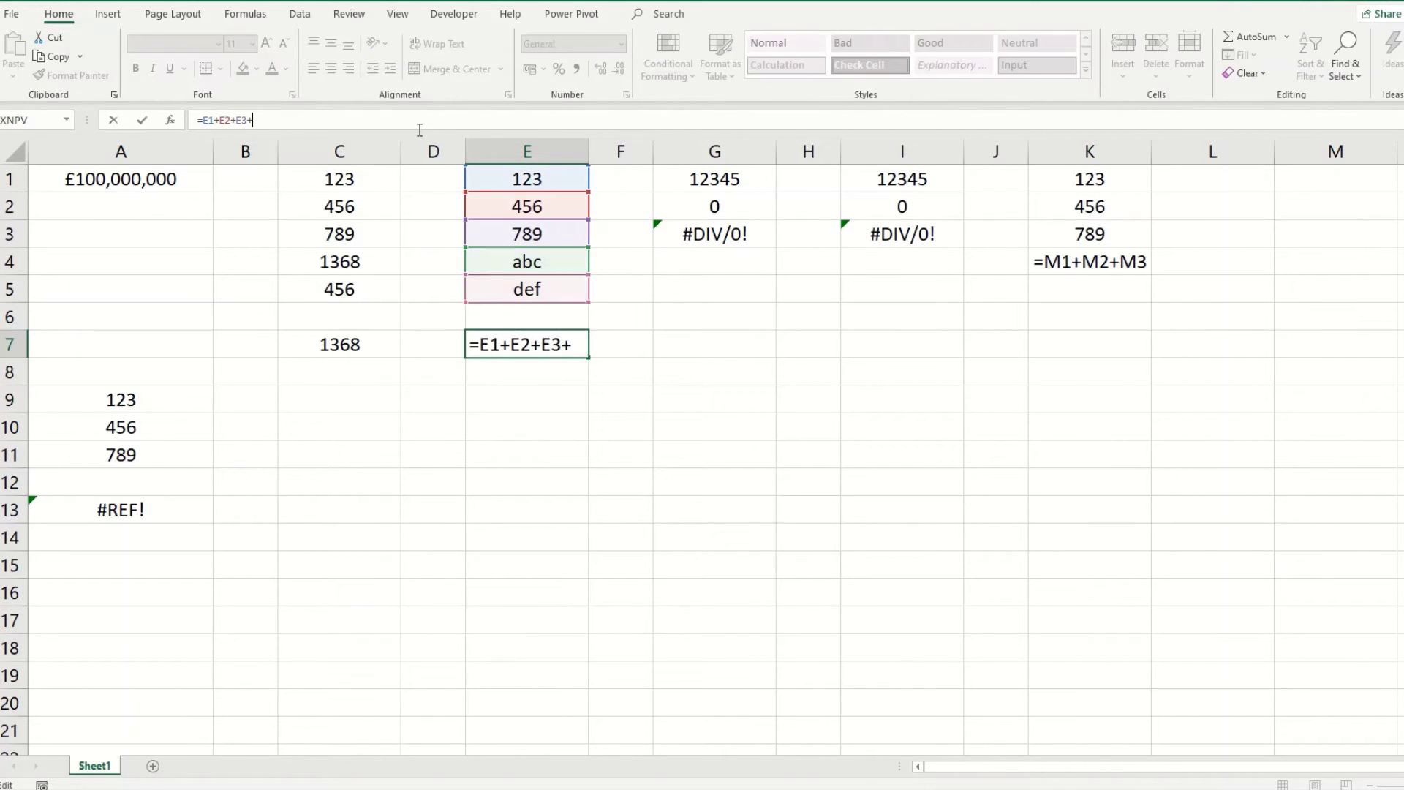
key(BackSpace)
key(Return)
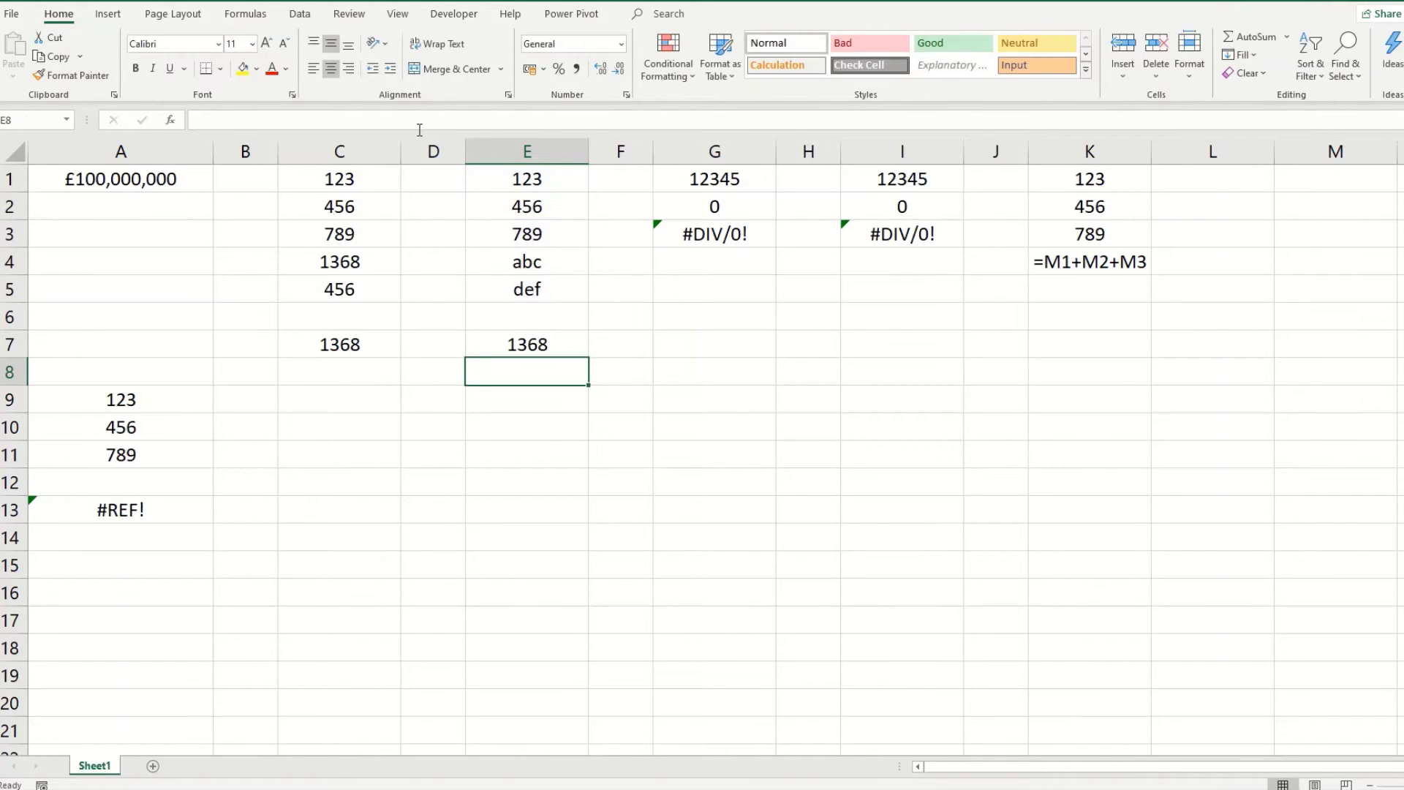
click(550, 346)
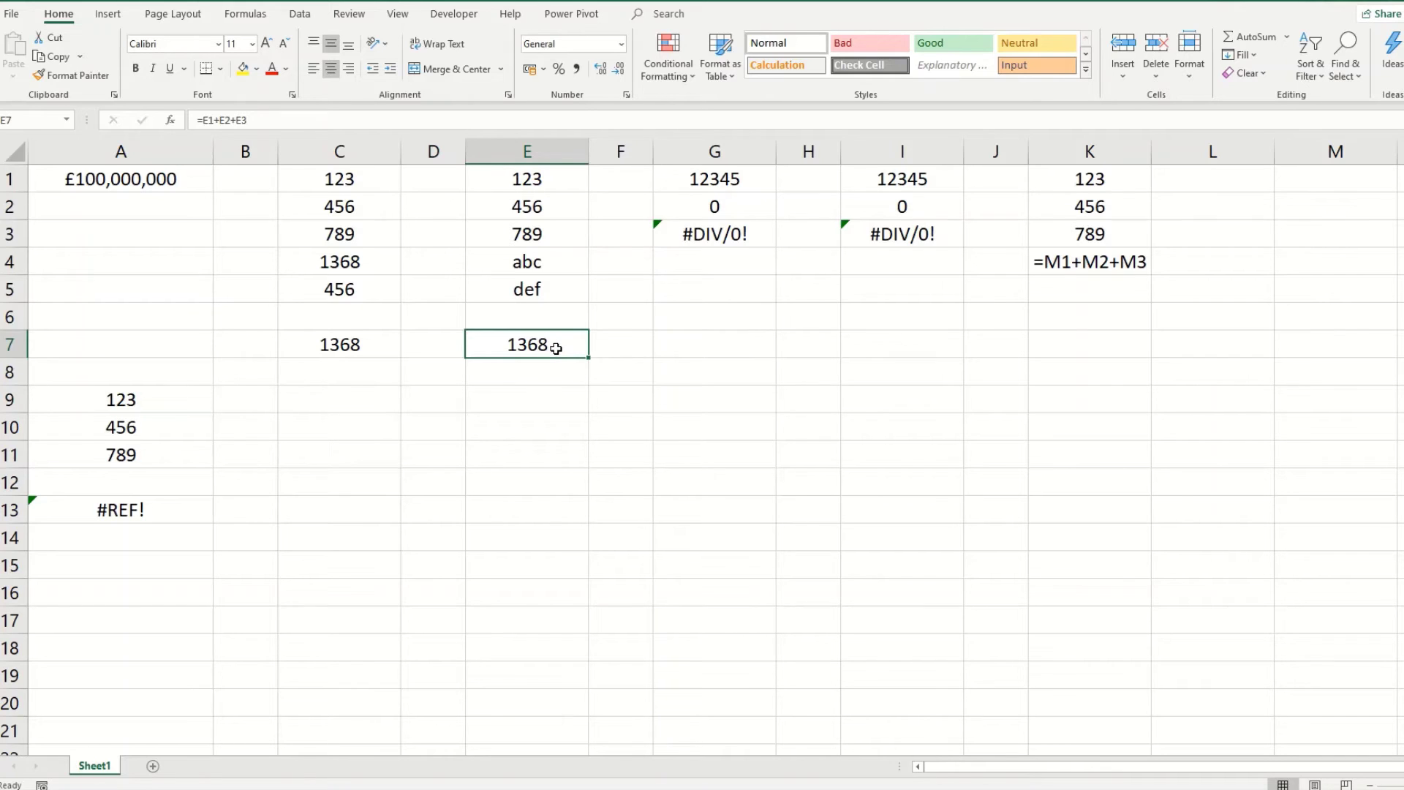
Enter =SUM(E1:E5) in E8, returning 1368 while skipping the text cells.
key(Return)
text(=SUM()
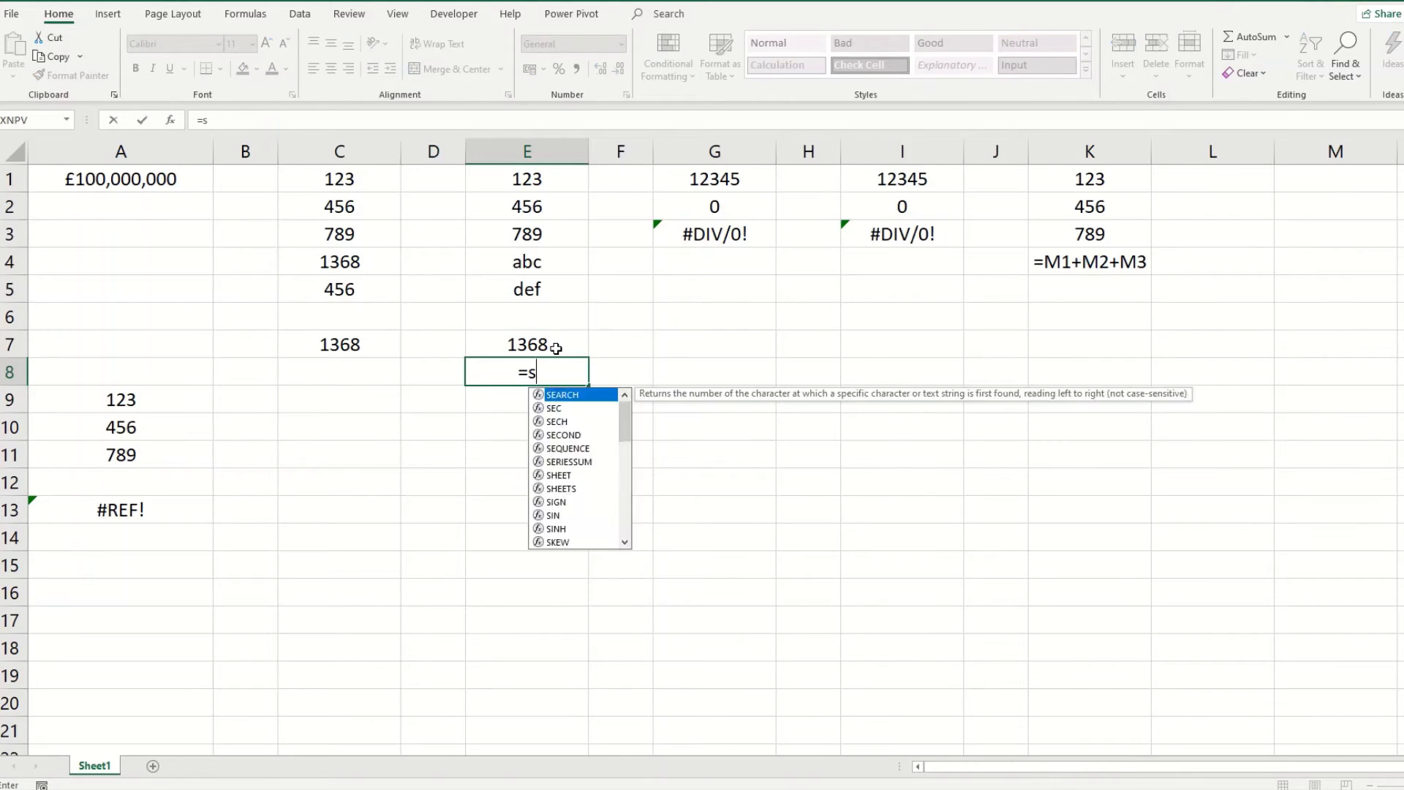
drag(514, 179, 524, 285)
key(Return)
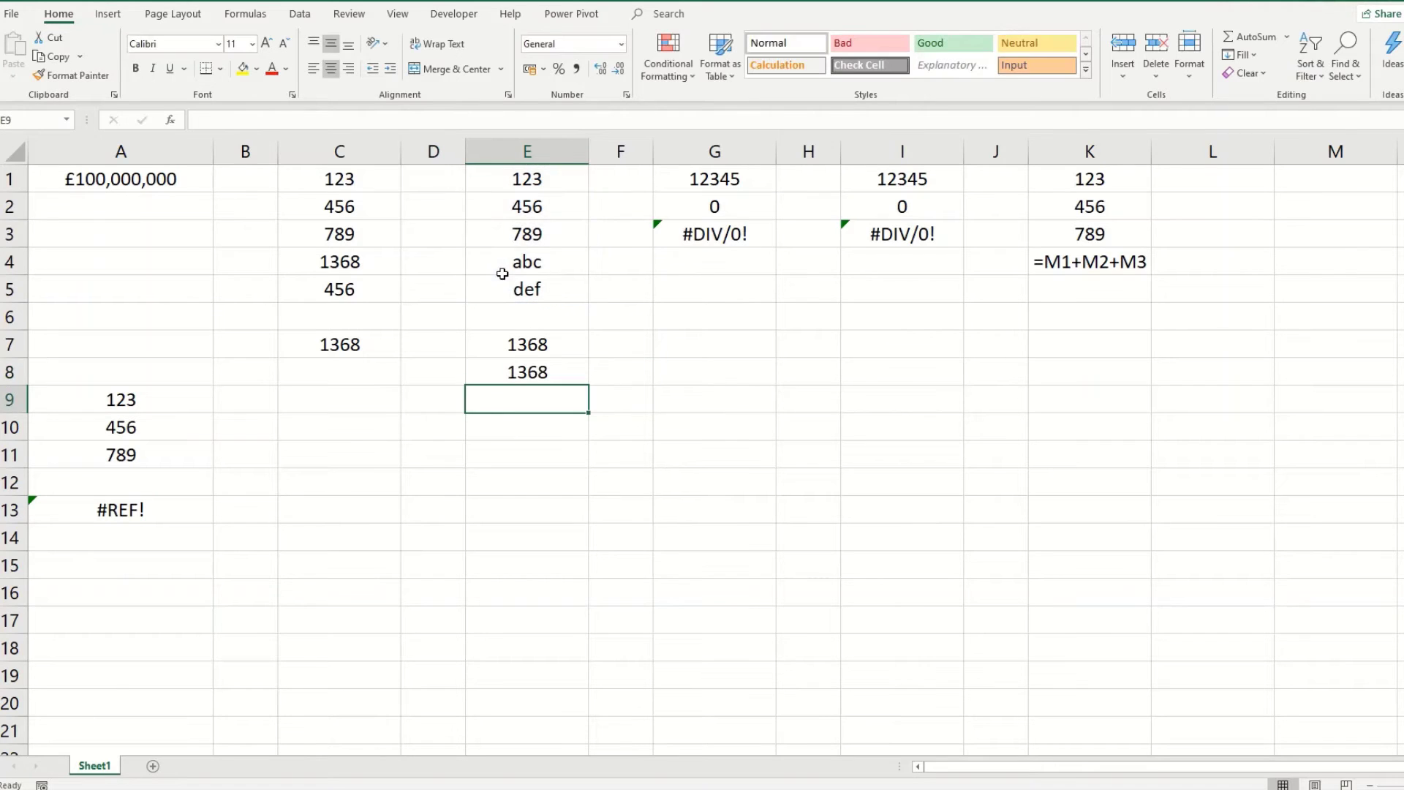
click(555, 378)
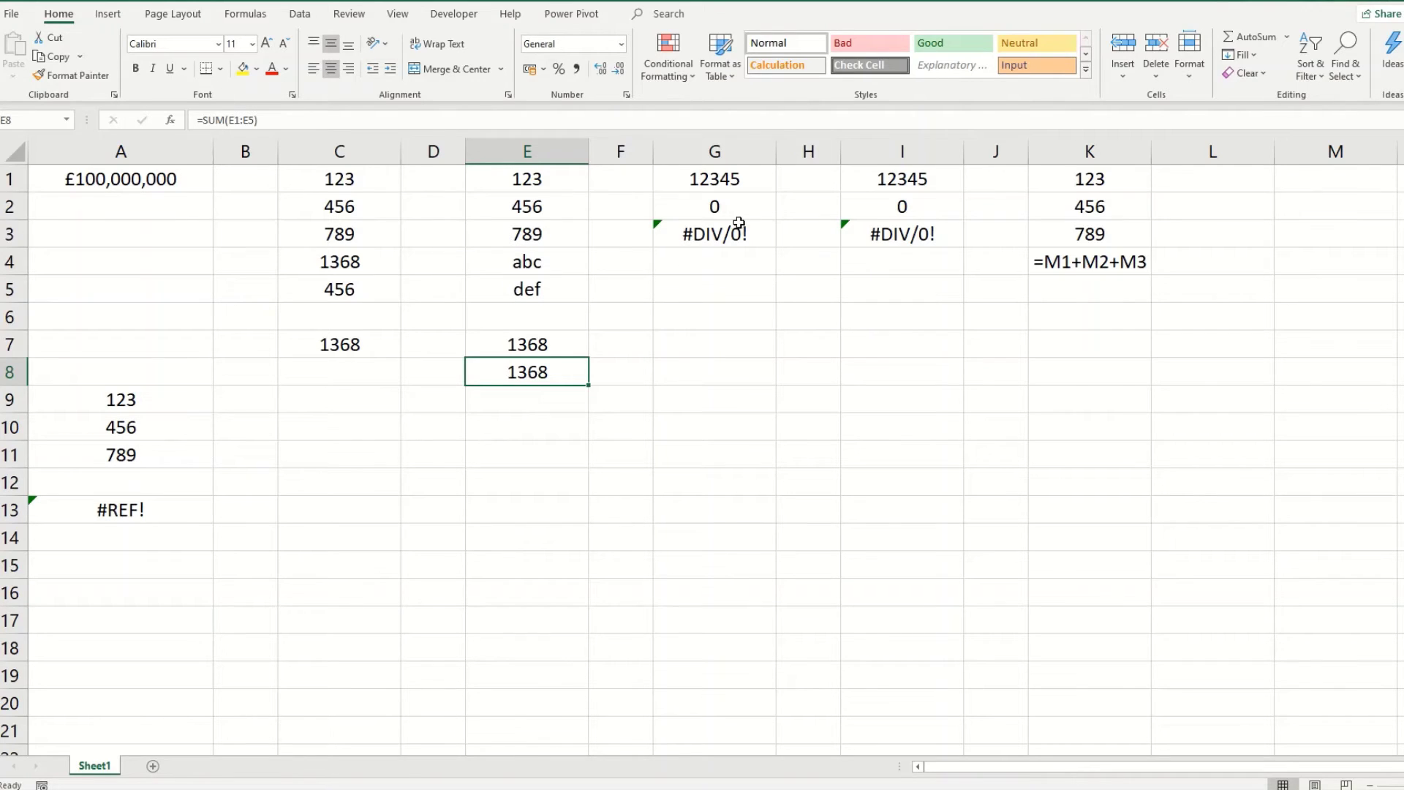
Change G2's divisor from 0 to 10 so G3's =G1/G2 shows 1234.5.
click(665, 236)
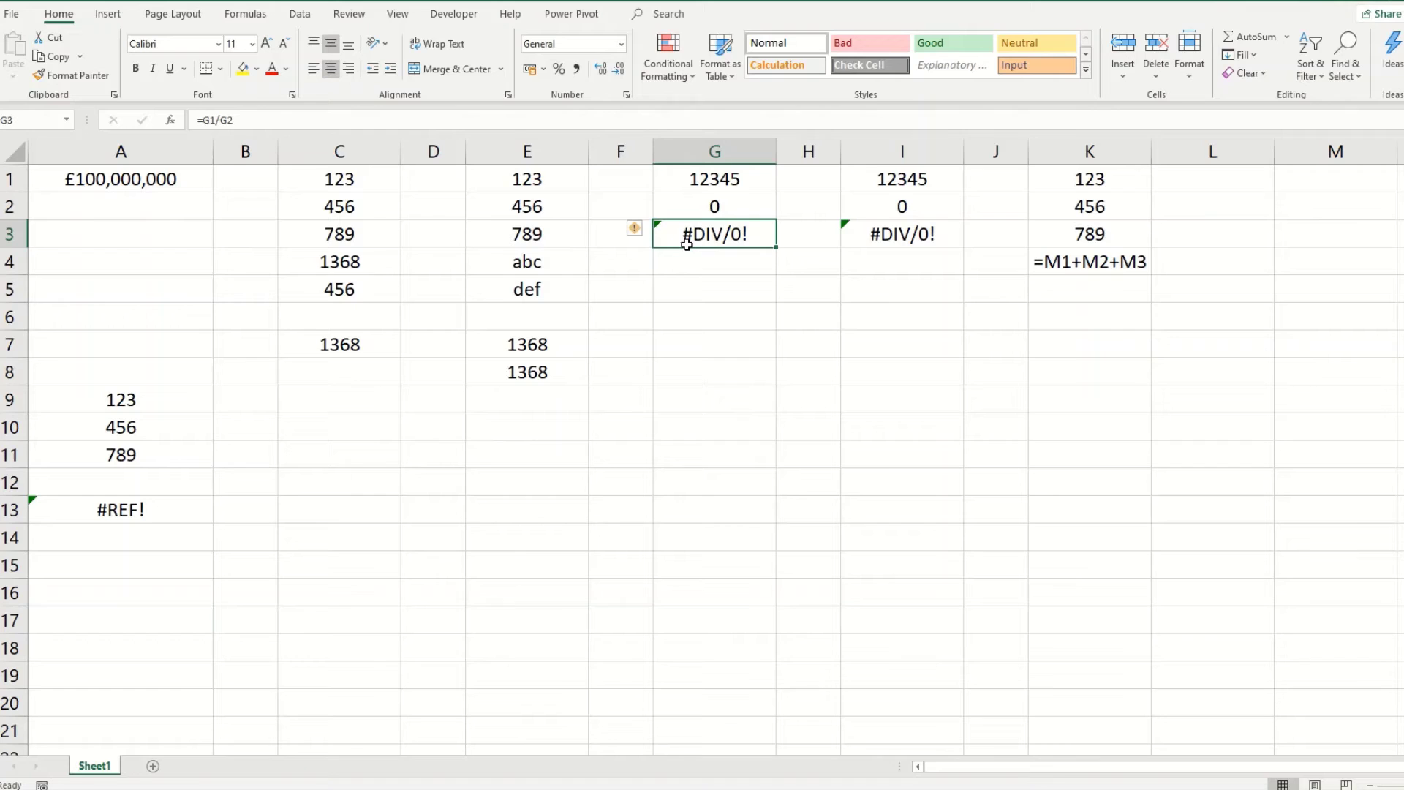
click(688, 212)
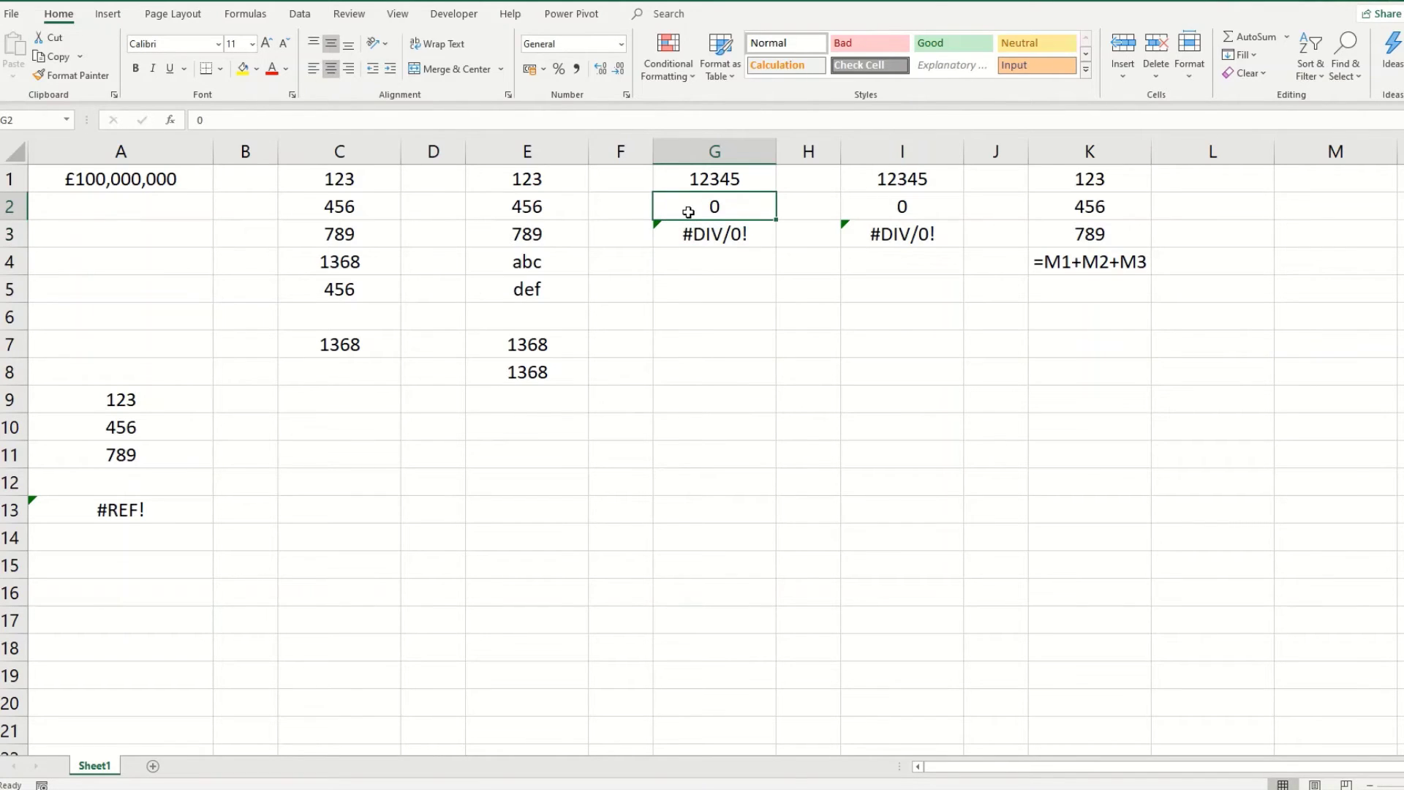
text(10)
key(Return)
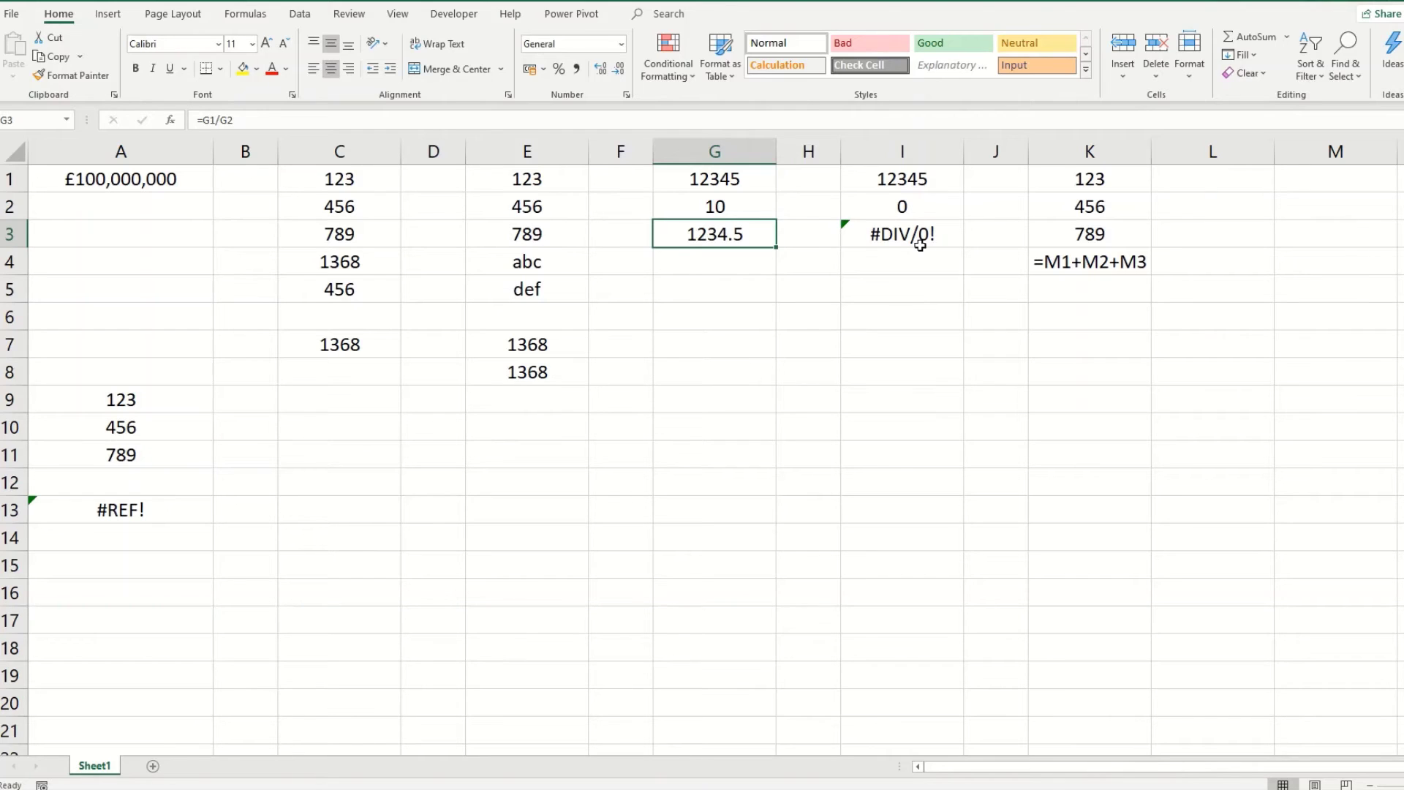
Wrap I3's division in an IFERROR function as =IFERROR(I1/I2,).
click(854, 239)
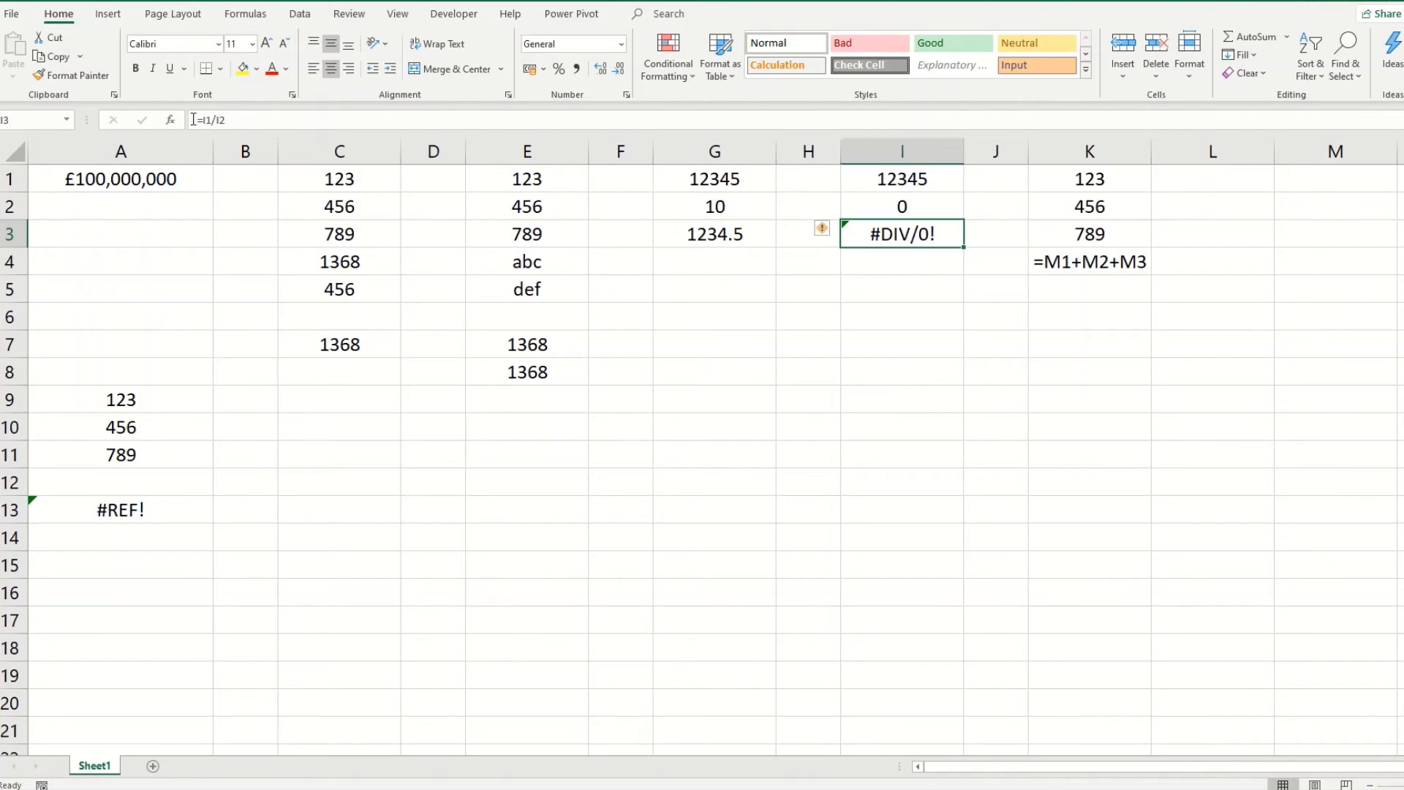
click(202, 119)
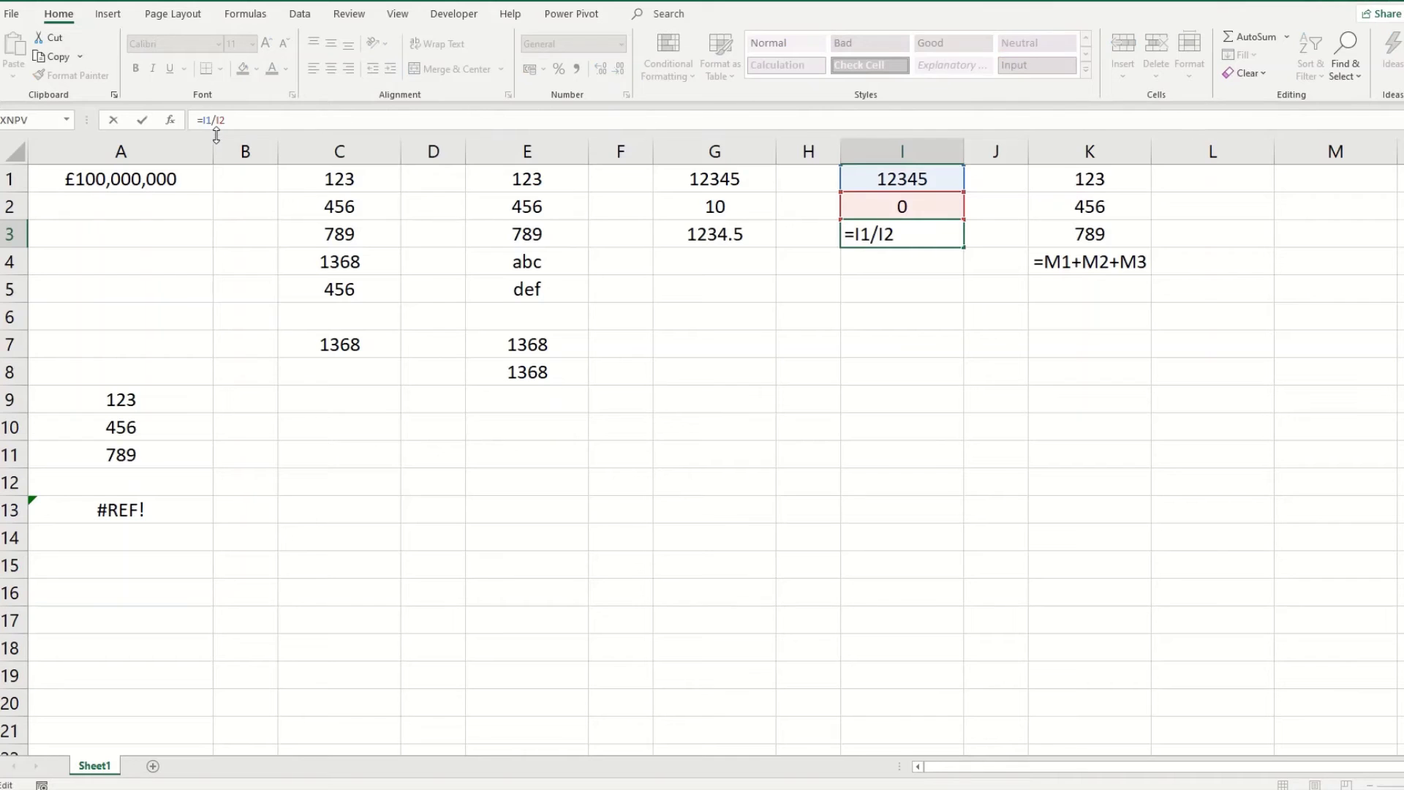
text(IF()
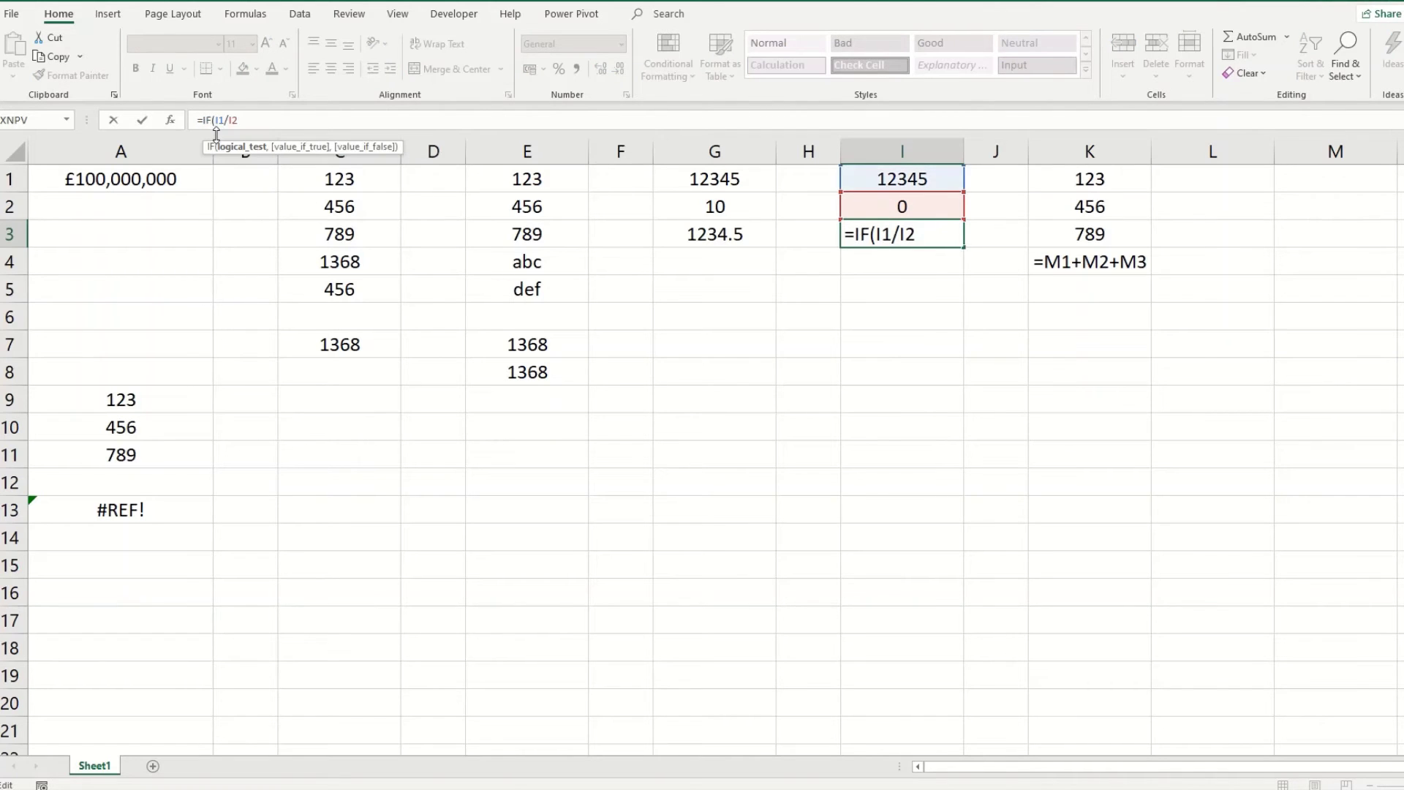
key(BackSpace)
text(e)
key(Tab)
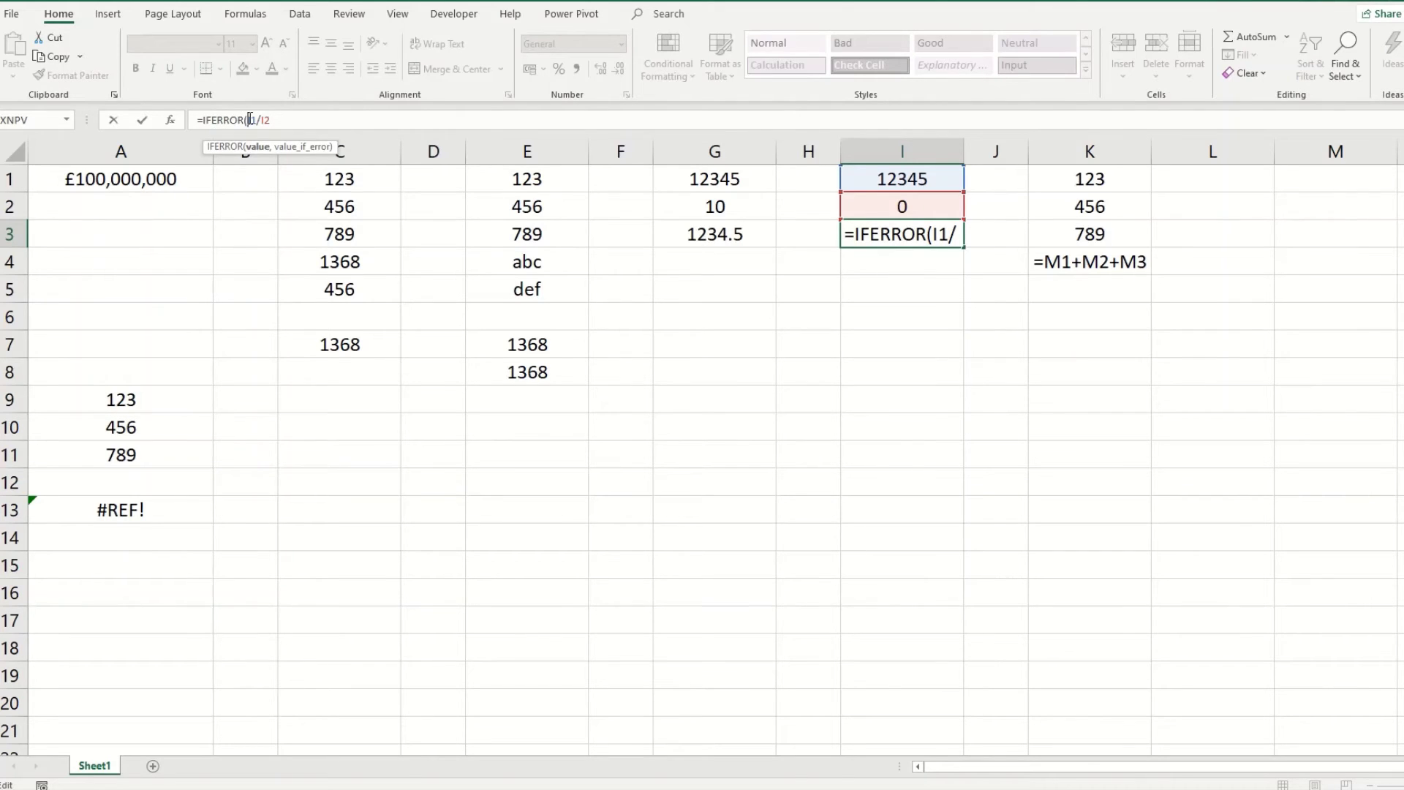
text(,)
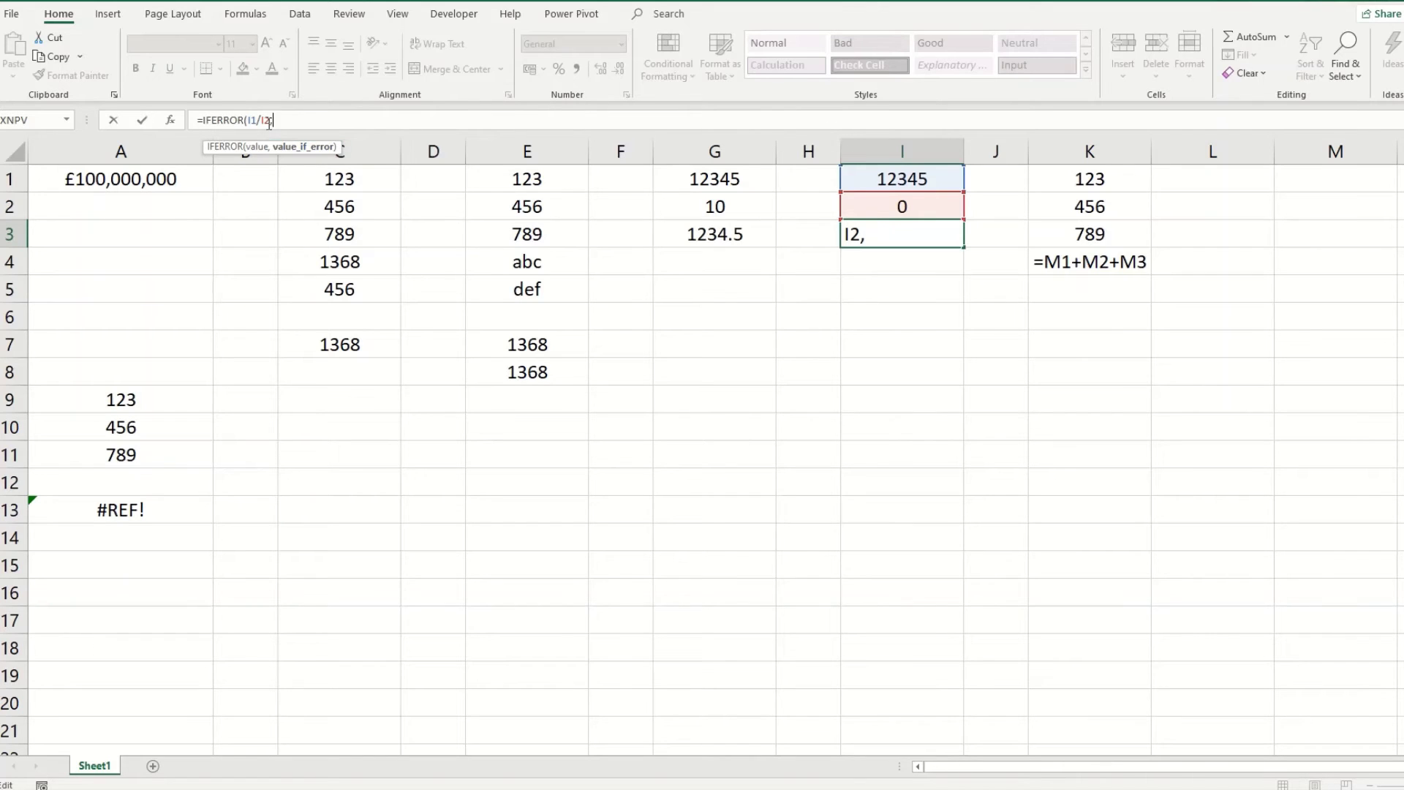
text())
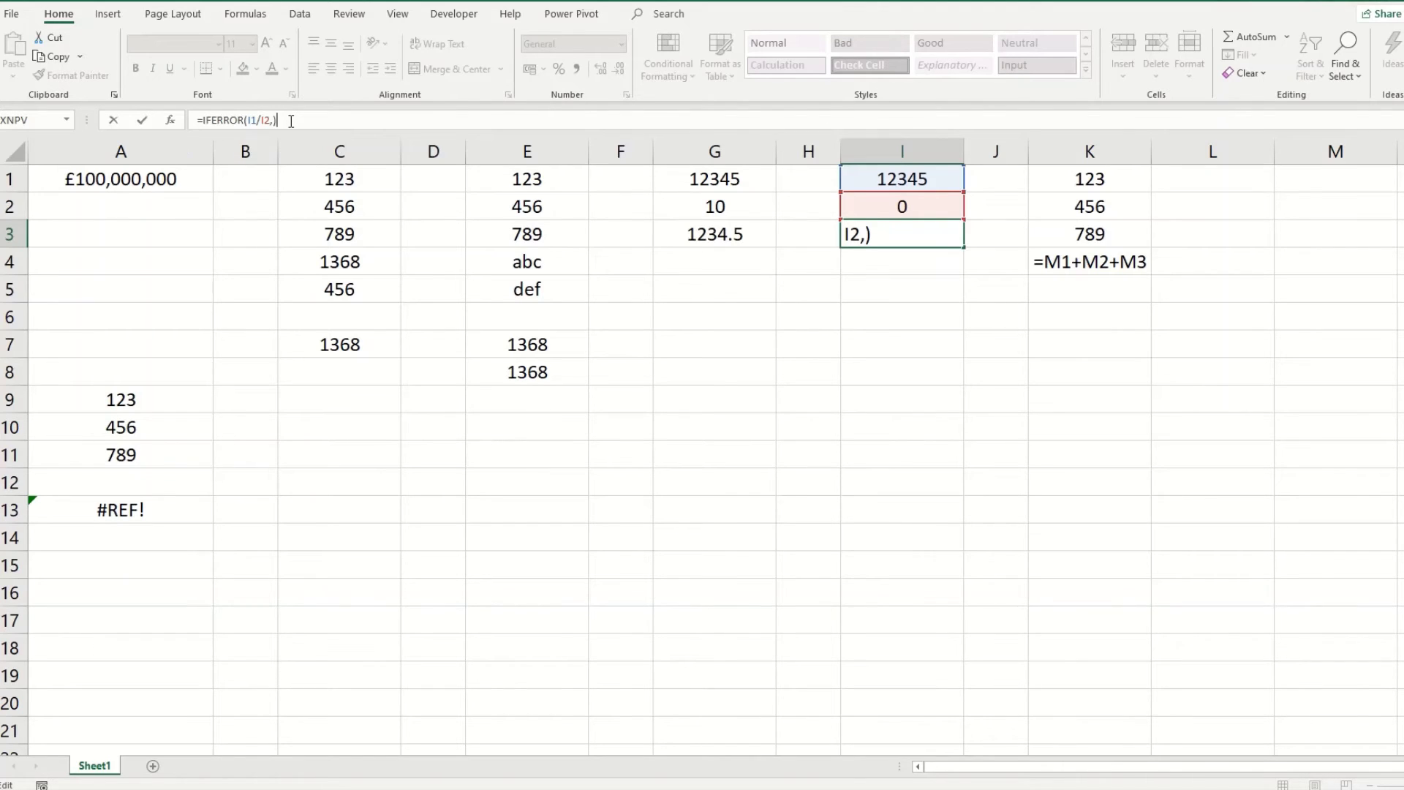
key(Return)
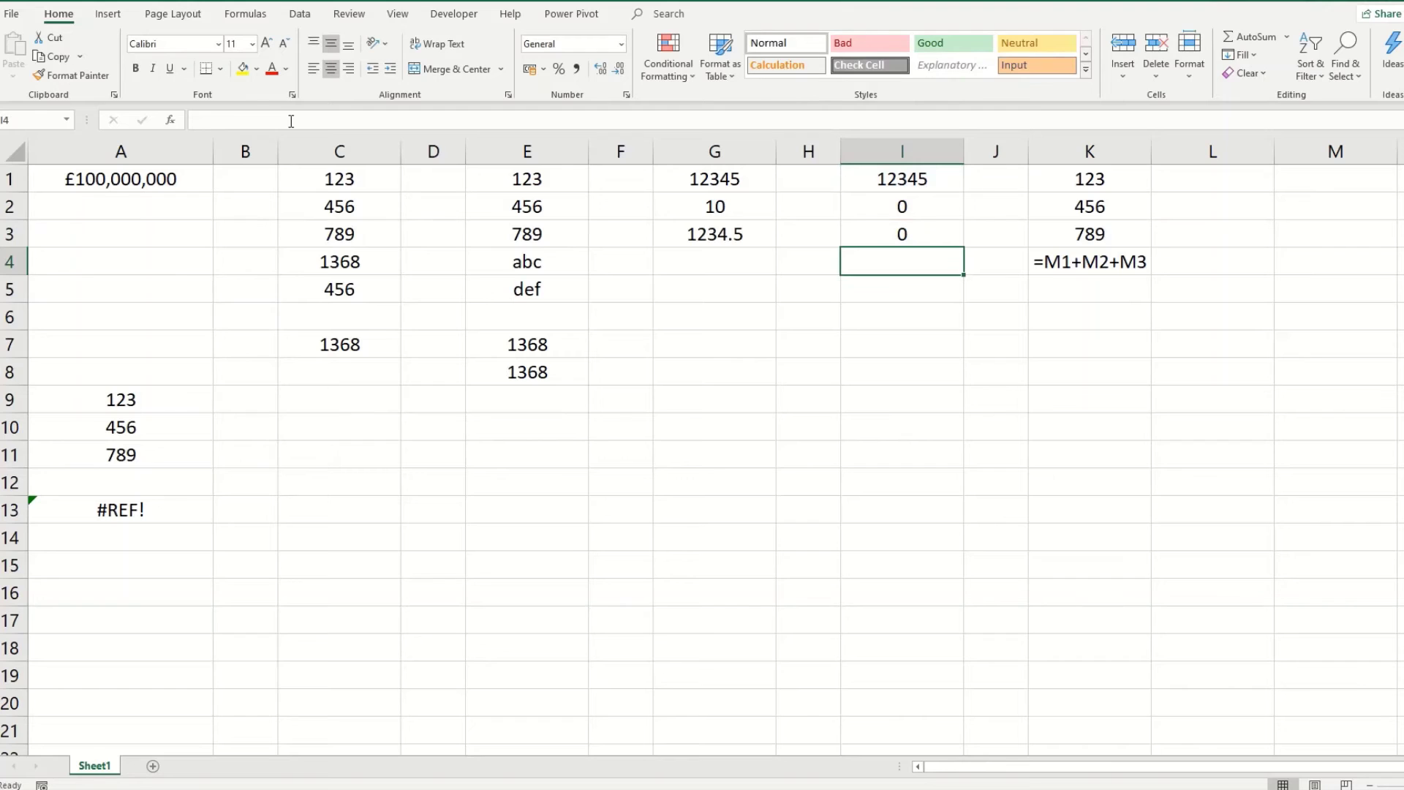
Add the "N/A" fallback text to I3's IFERROR formula so it displays N/A.
click(929, 231)
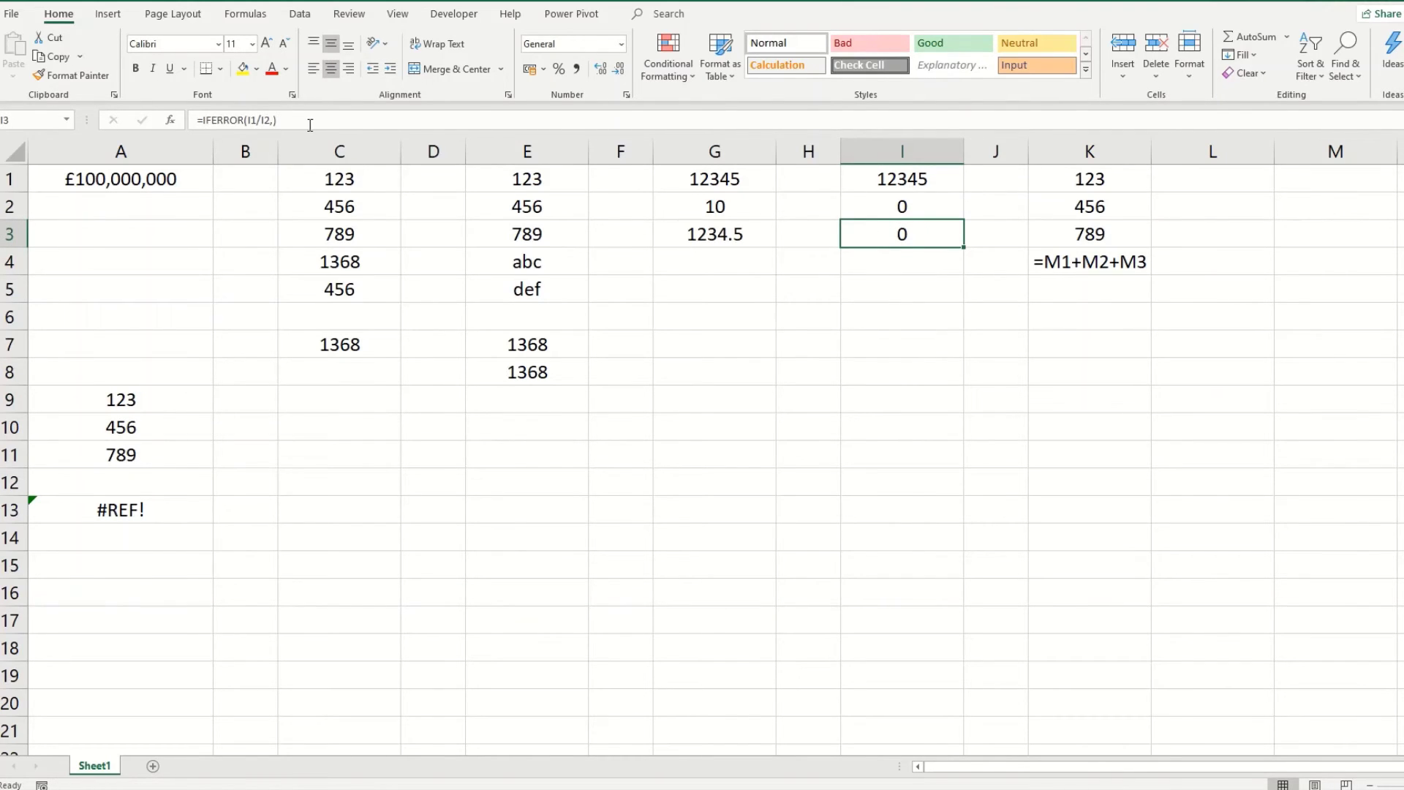
click(274, 120)
text("")
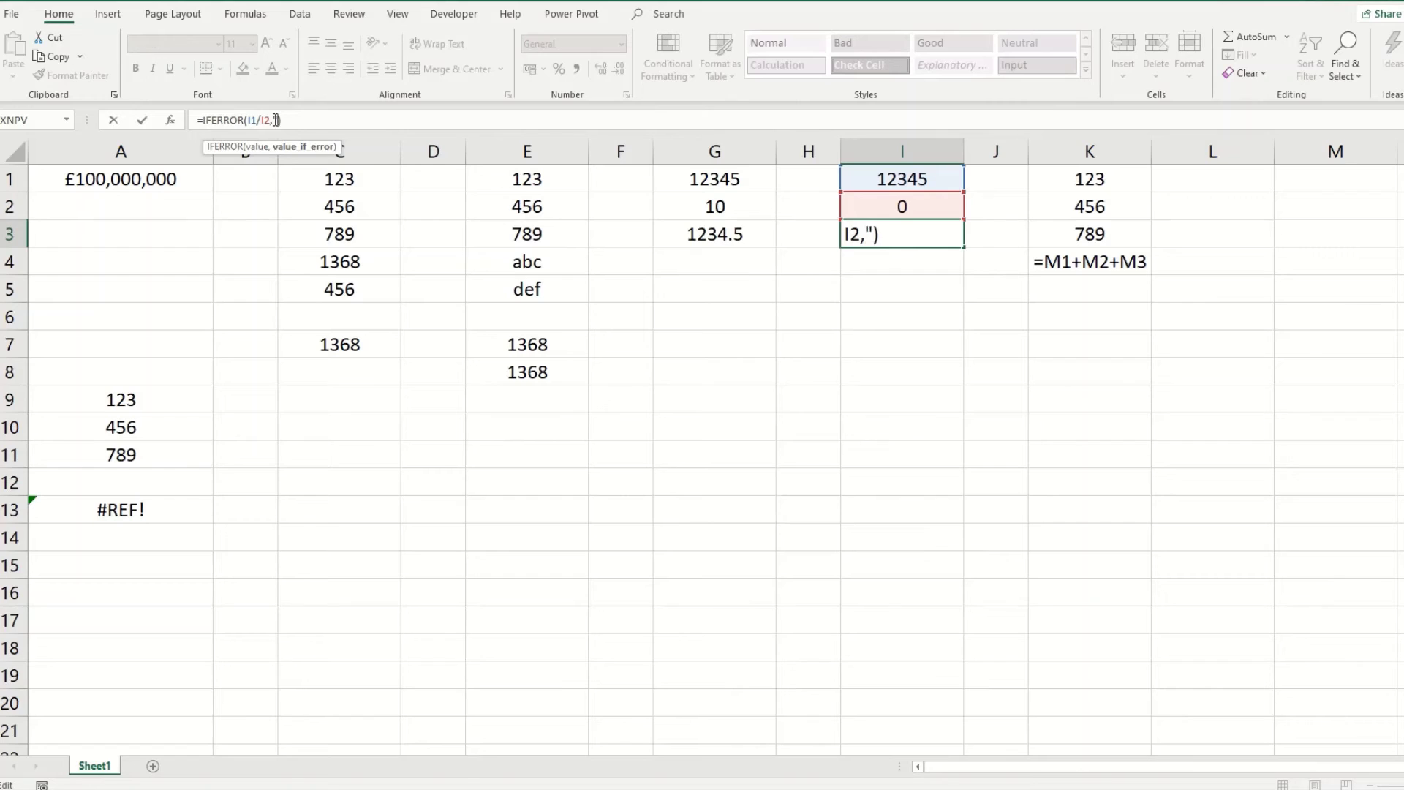
key(Return)
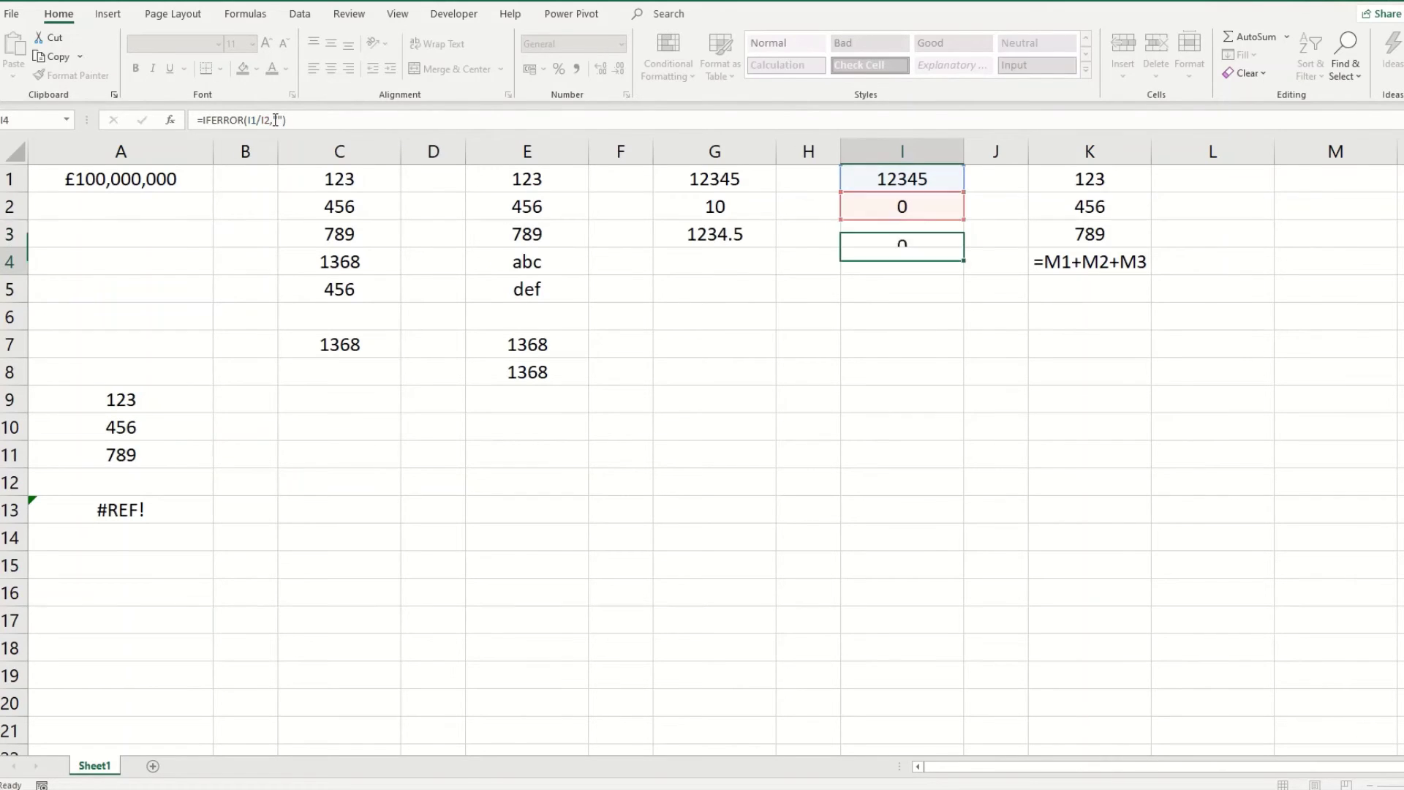
click(911, 228)
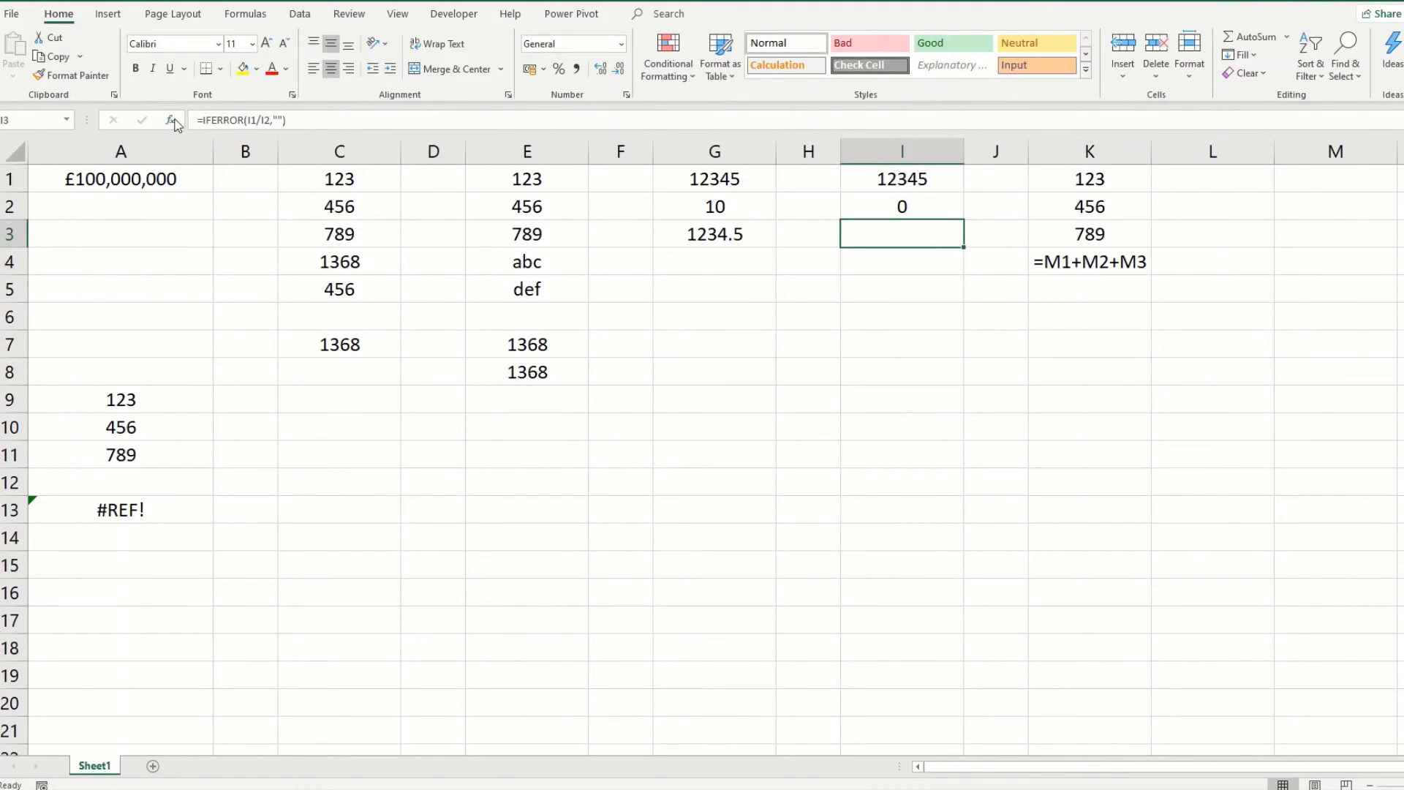
click(277, 120)
text(N/A)
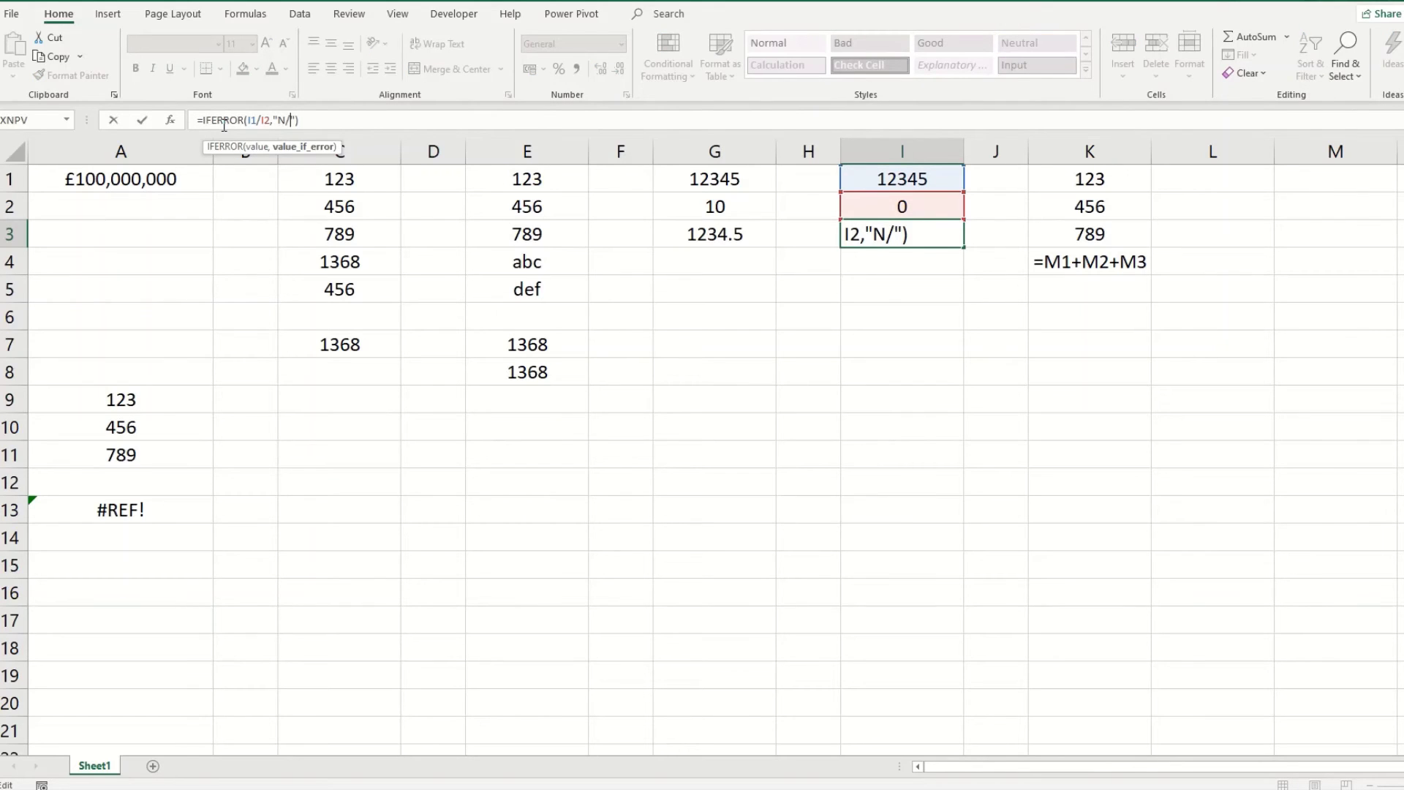
key(Return)
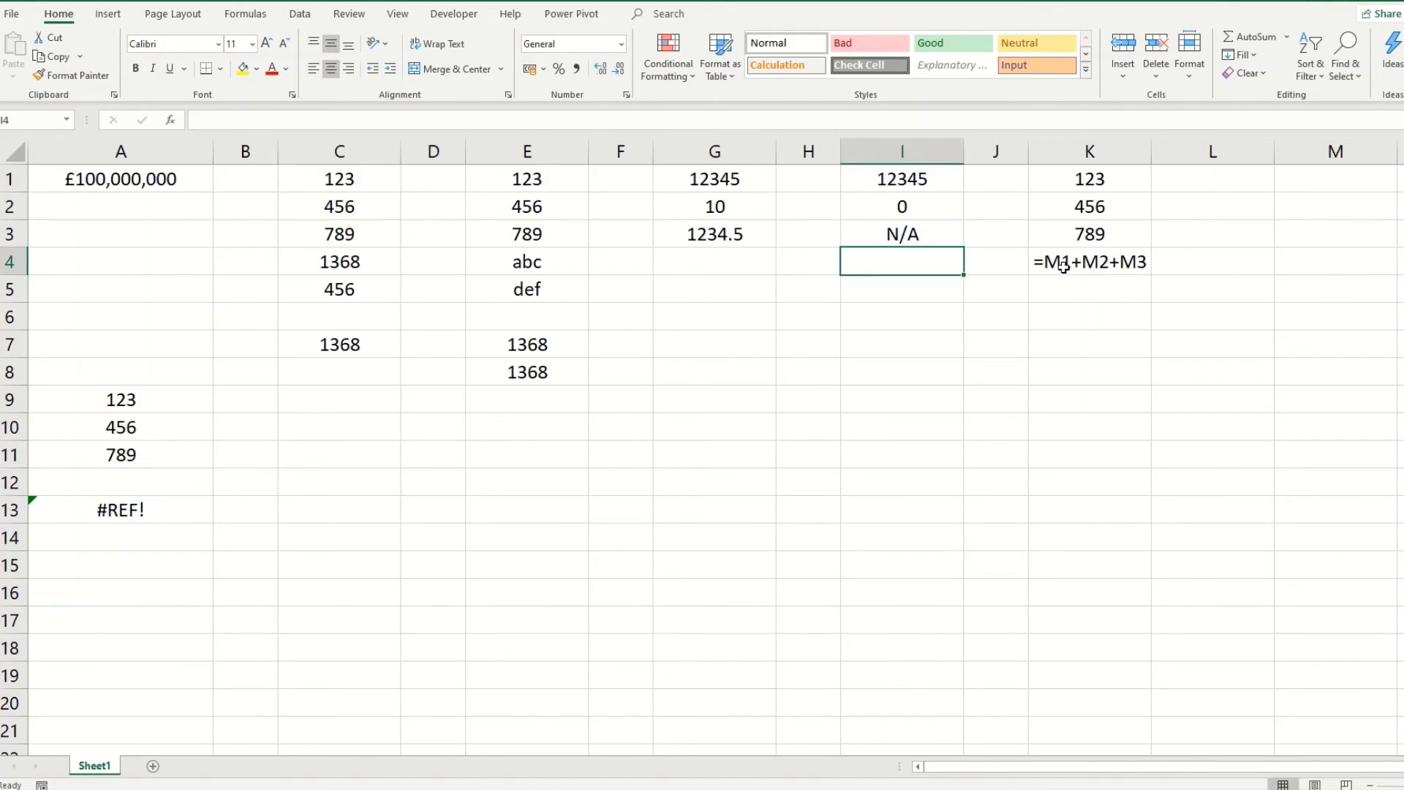
Switch K4's number format to General and re-enter its formula so it calculates.
click(1061, 264)
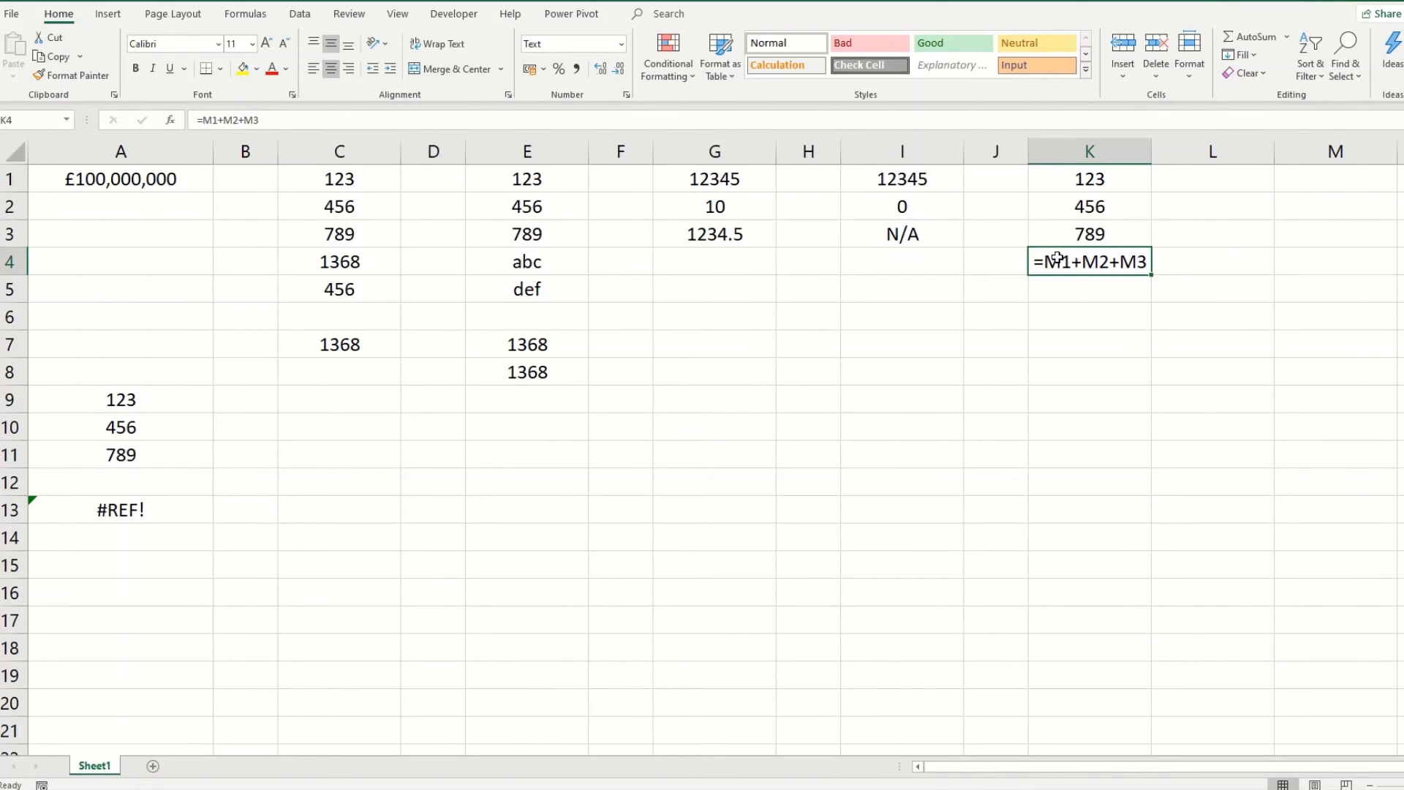
click(263, 115)
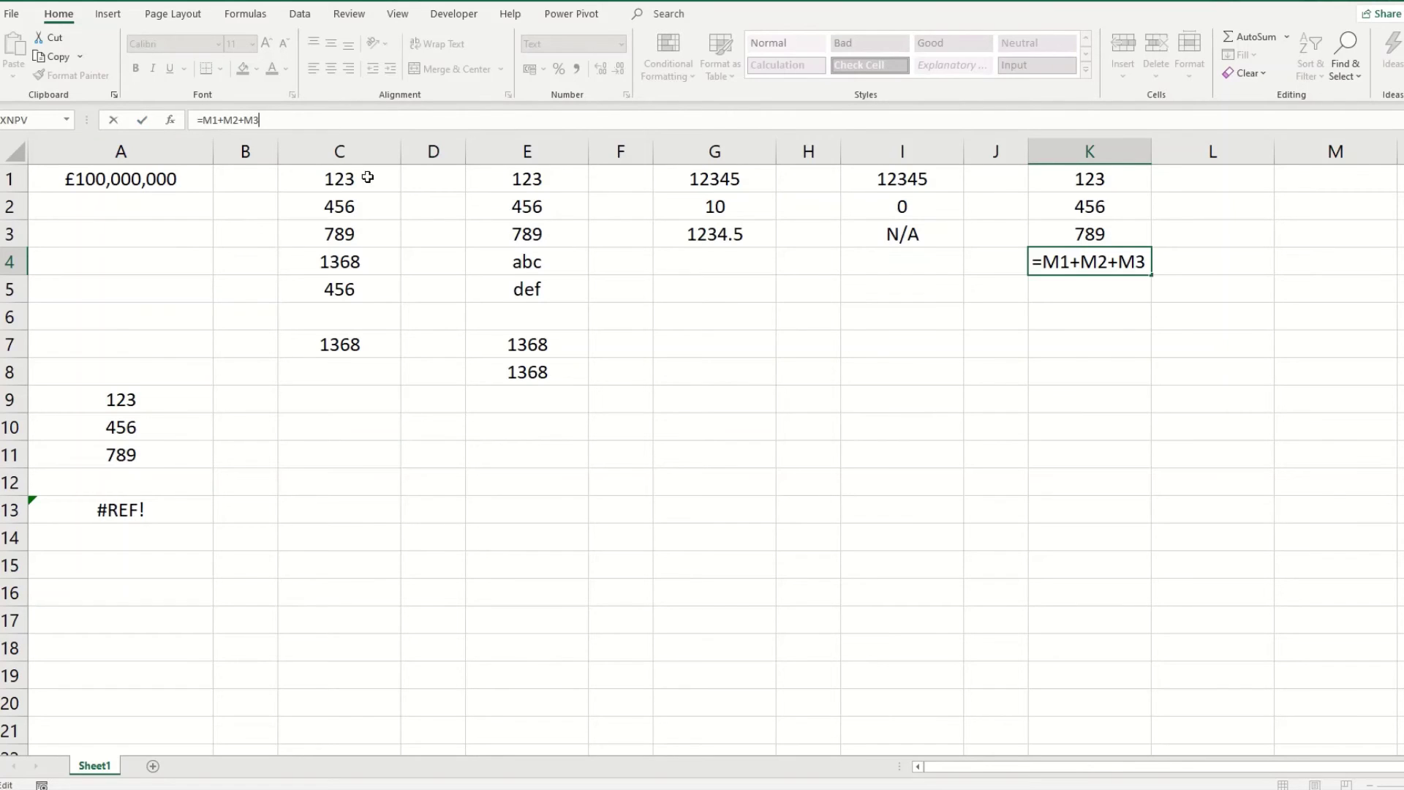
key(Return)
click(1098, 270)
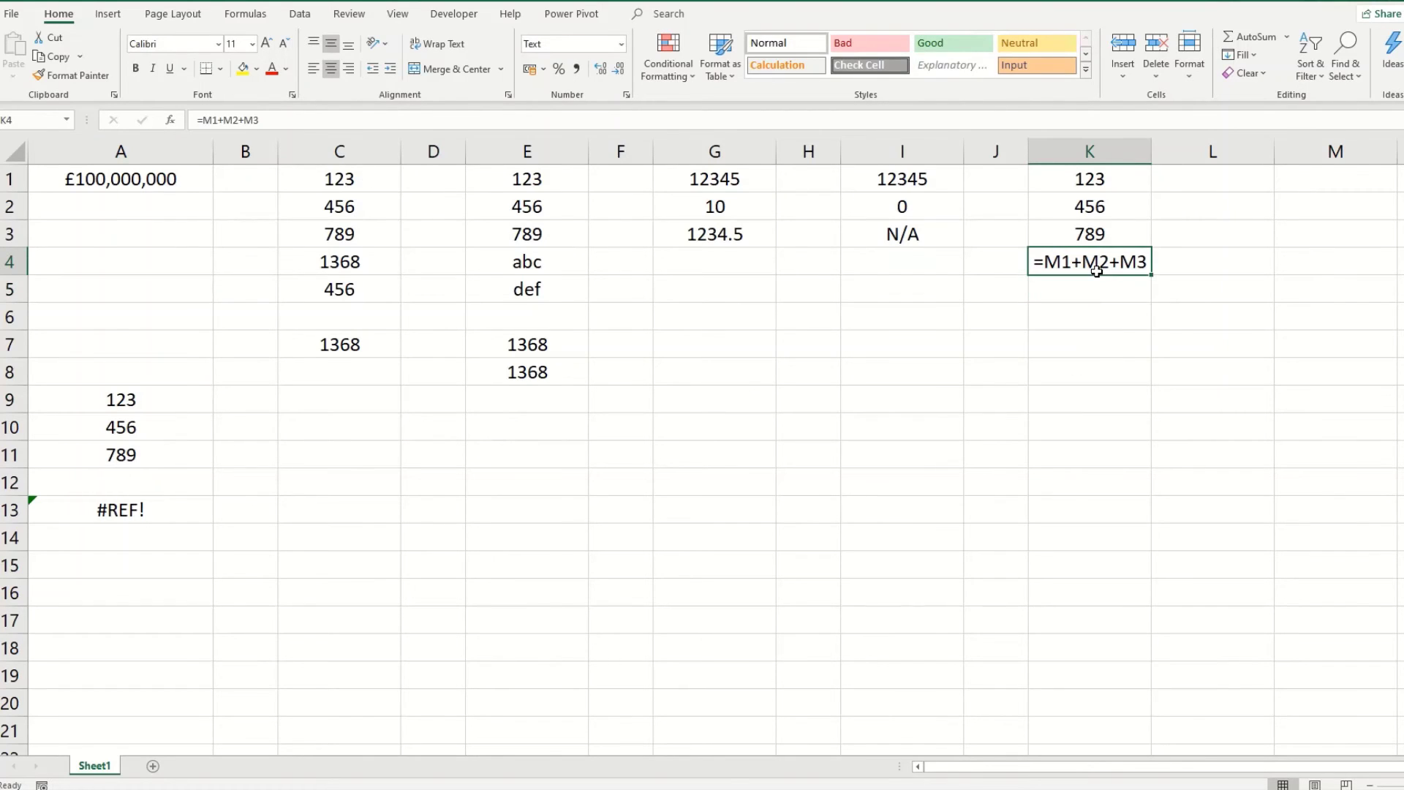
click(624, 46)
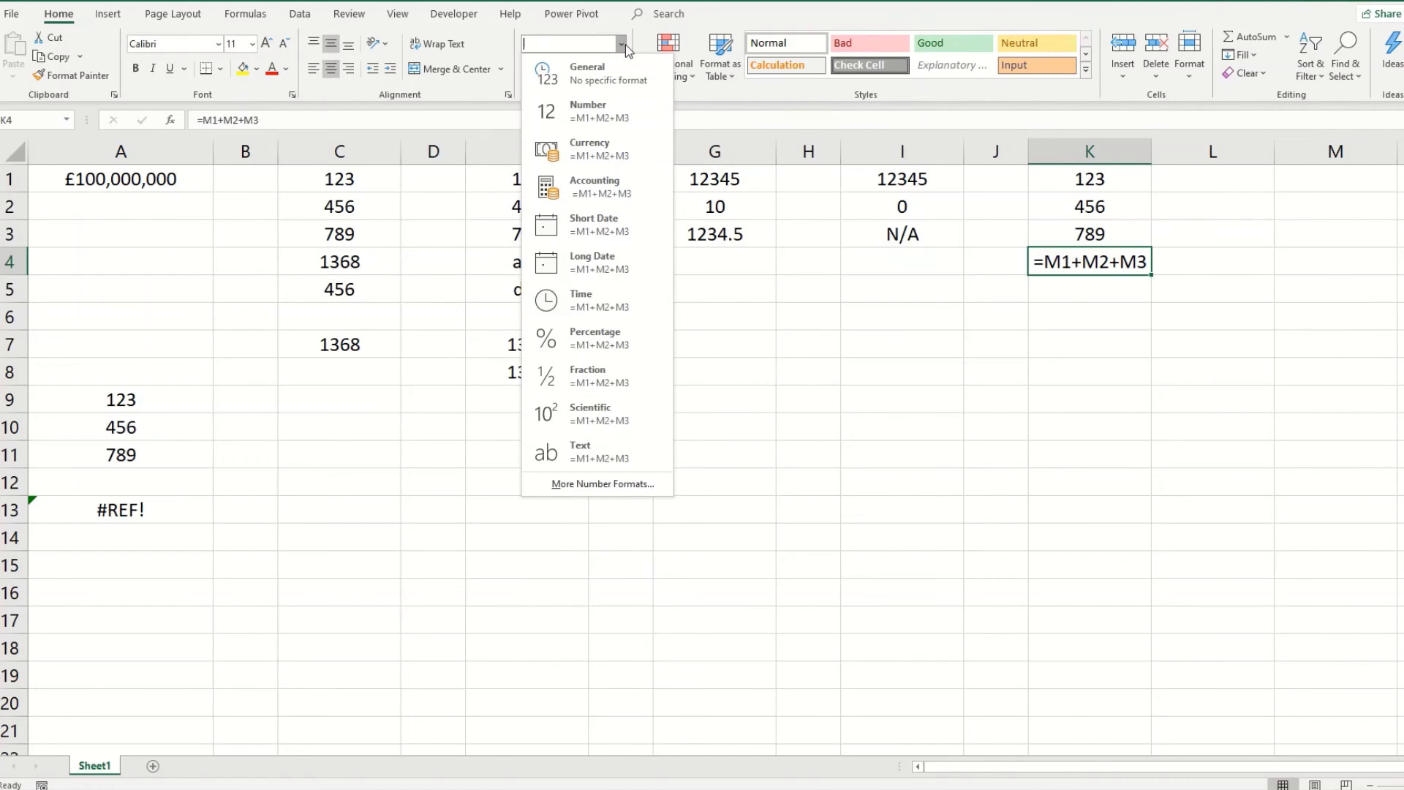
click(606, 79)
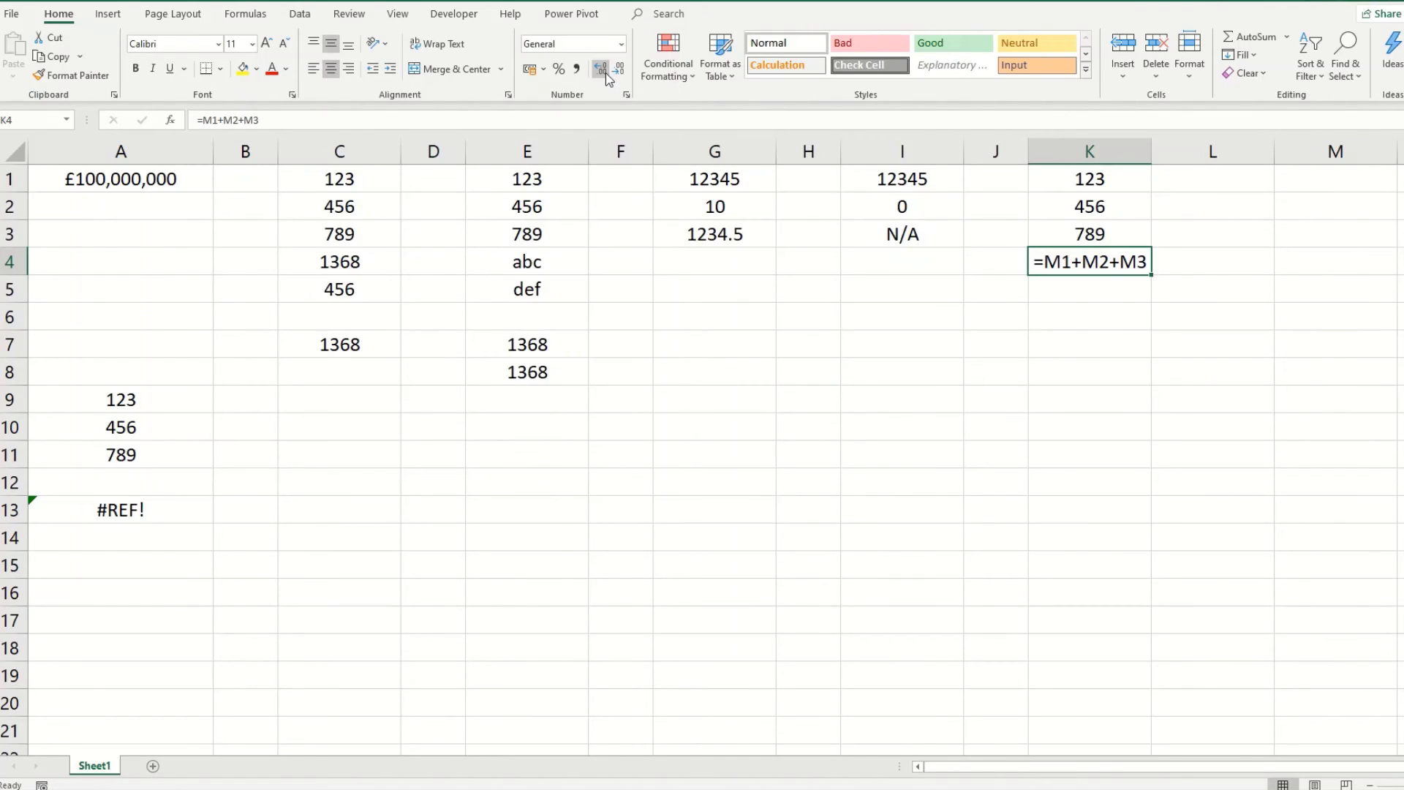
click(336, 118)
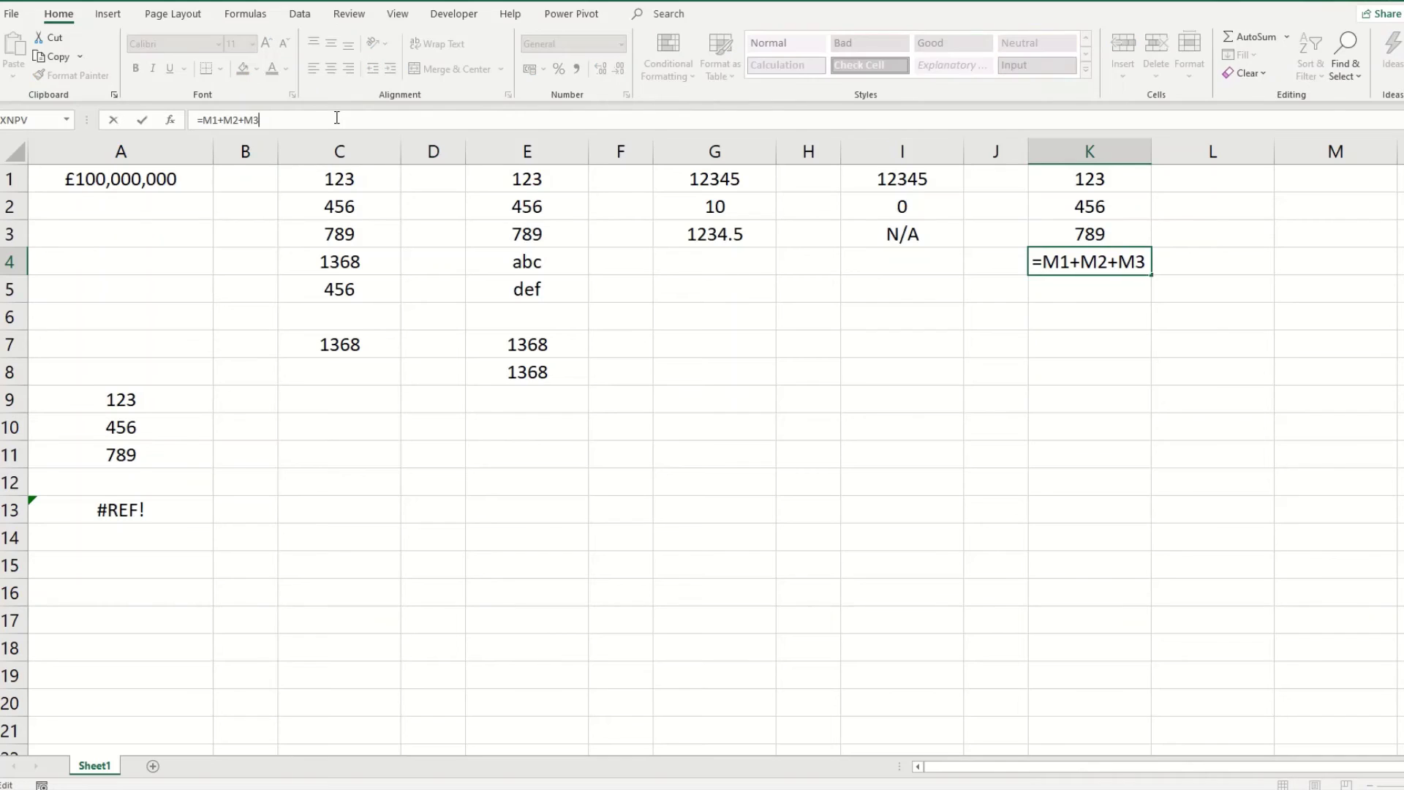
key(ctrl+Return)
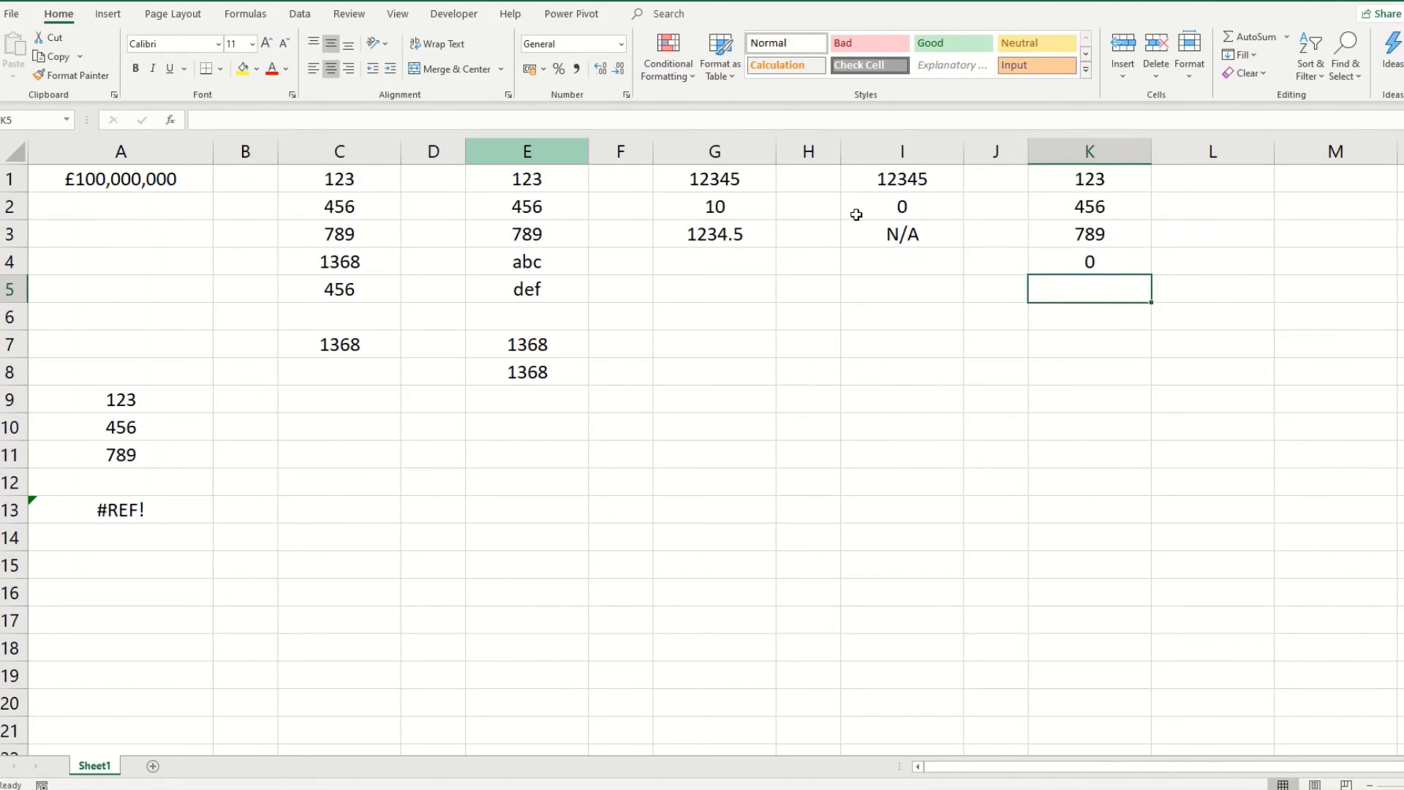
Repoint K4's references from M1:M3 to K1:K3, making =K1+K2+K3 total 1368.
click(270, 120)
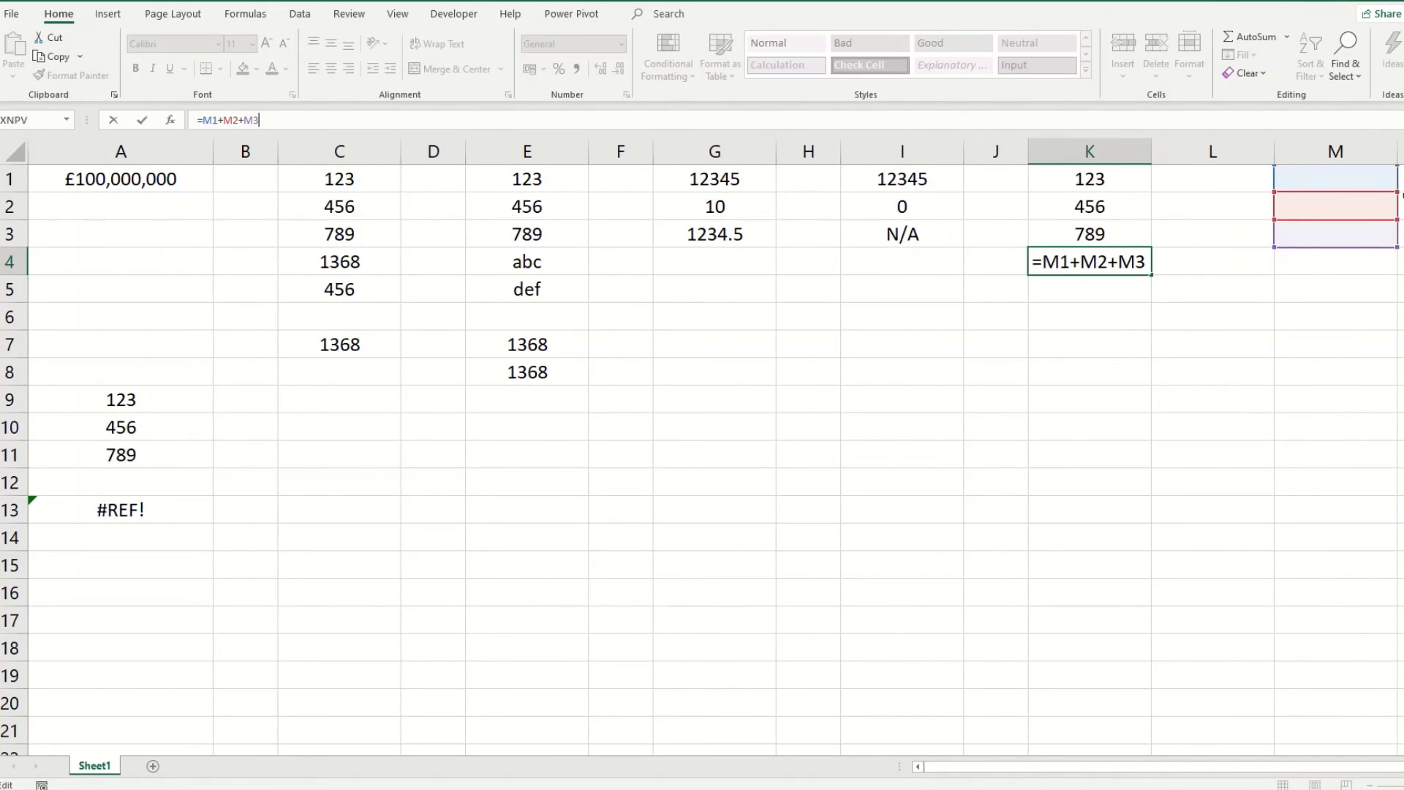
drag(1276, 180, 1090, 181)
drag(1278, 218, 1086, 210)
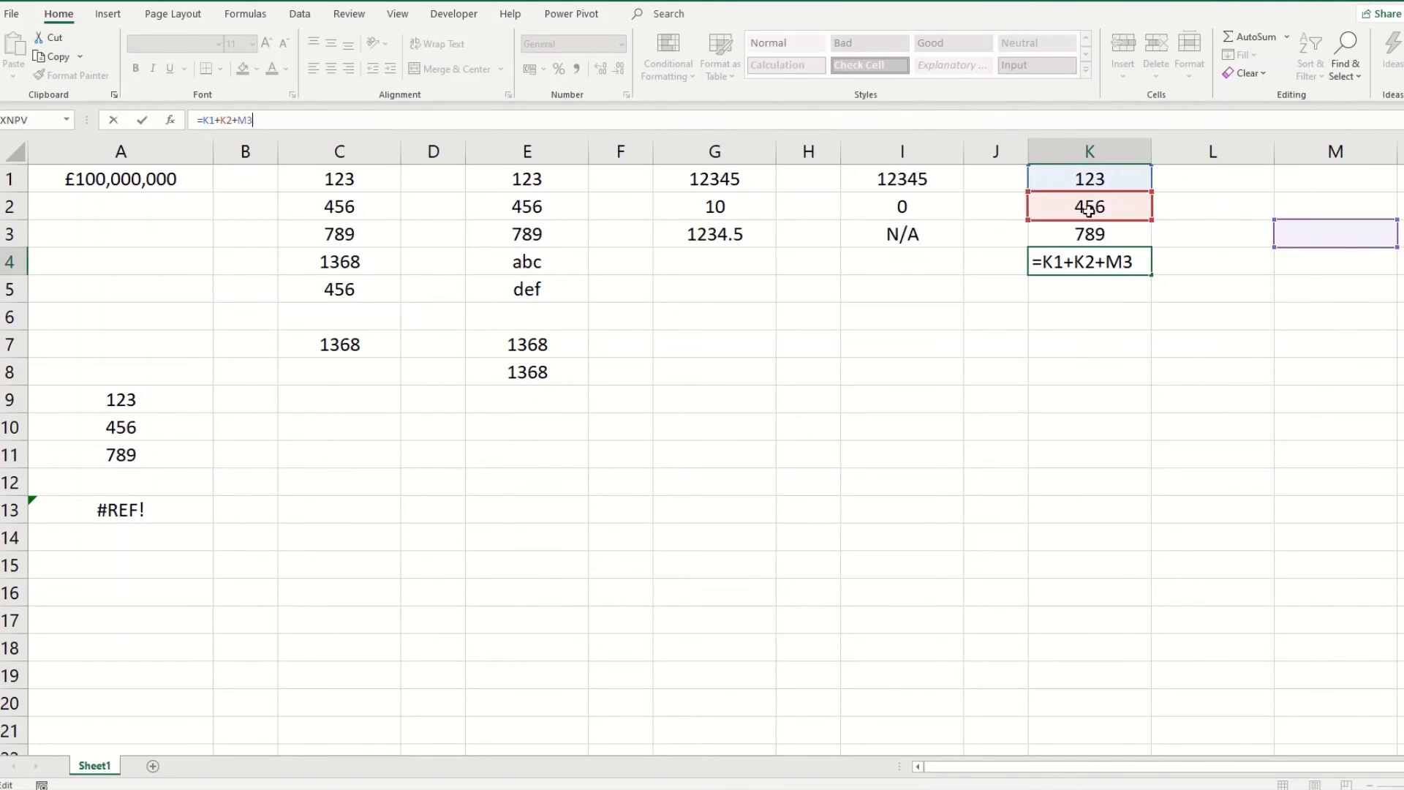
drag(1279, 230, 1069, 237)
key(Return)
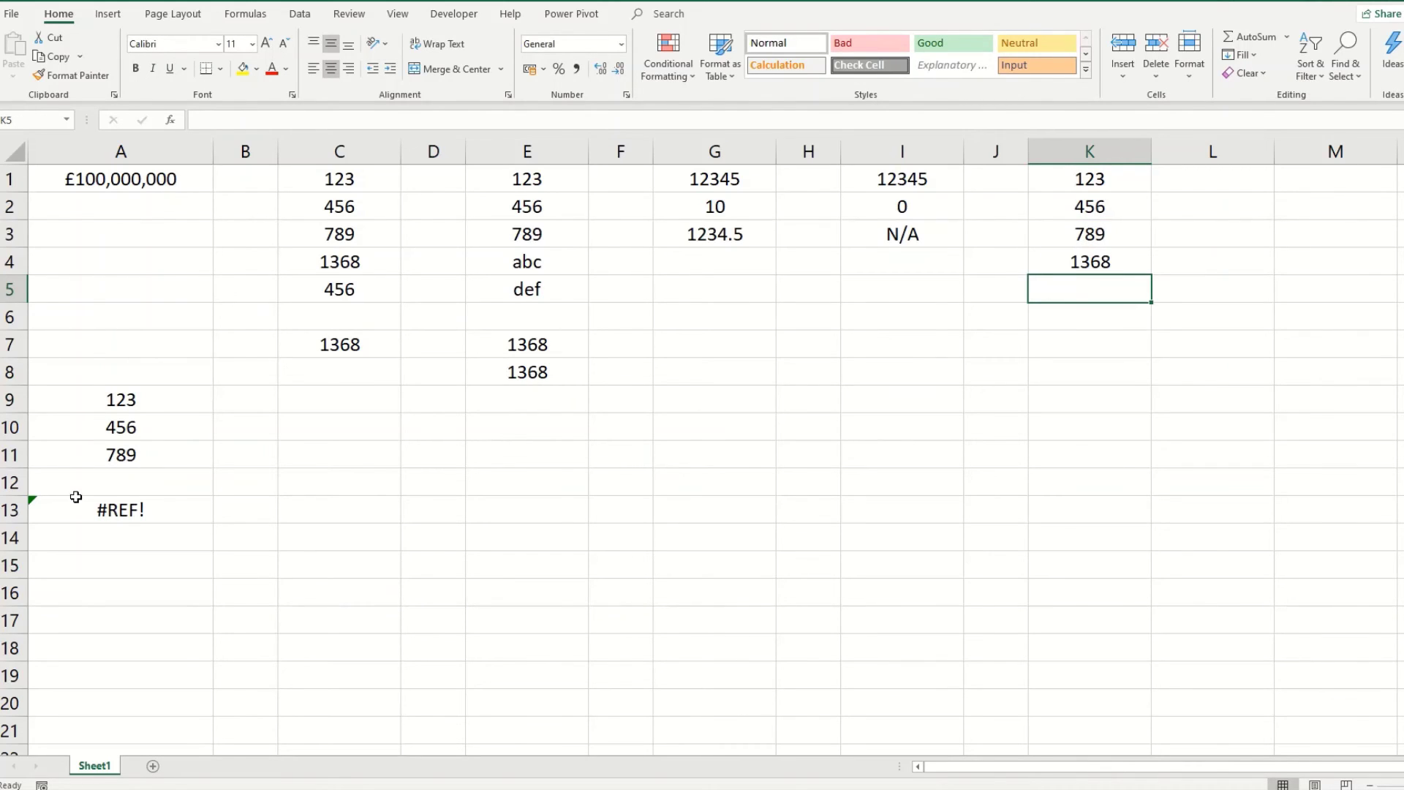
Replace #REF! in A13's formula with a reference to A12.
click(116, 510)
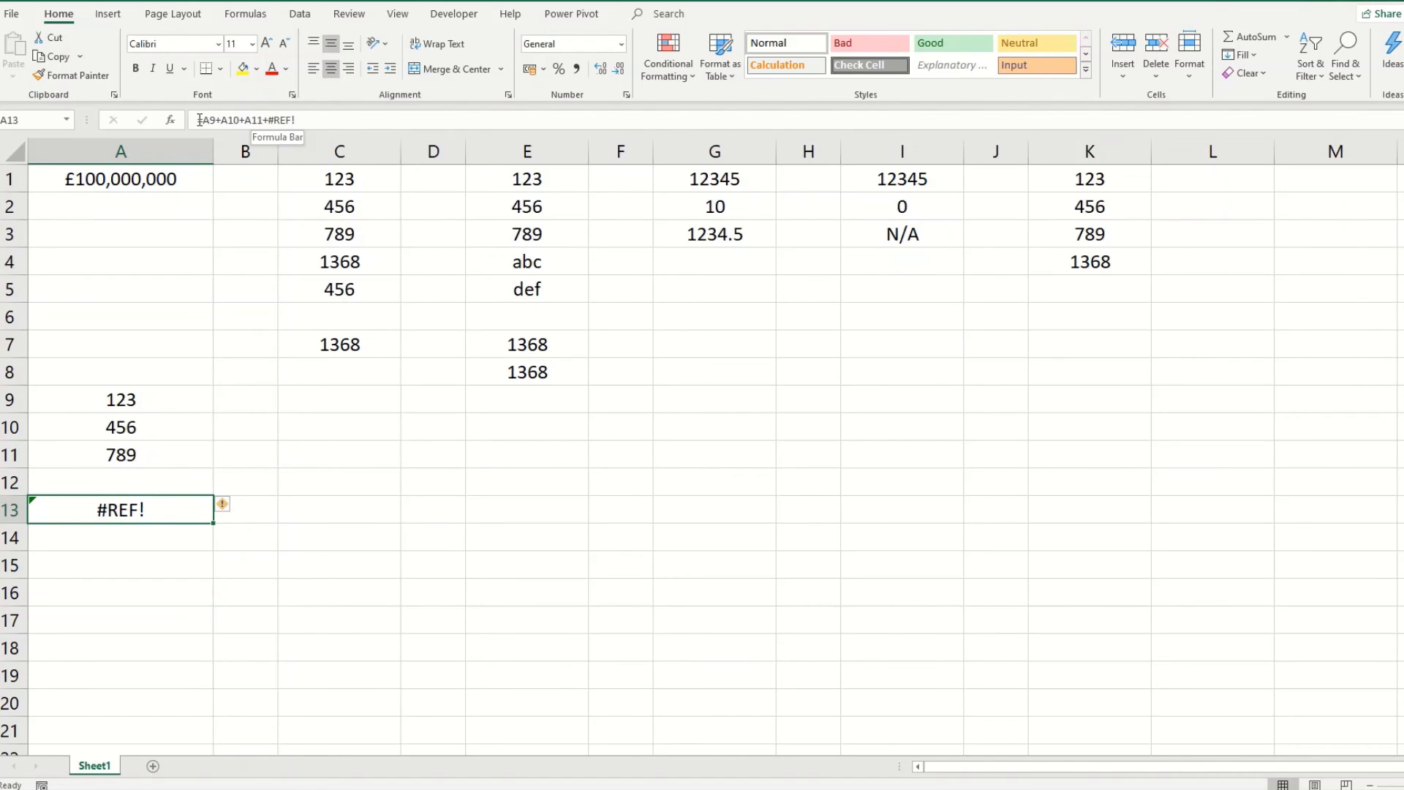
click(270, 119)
drag(270, 119, 348, 122)
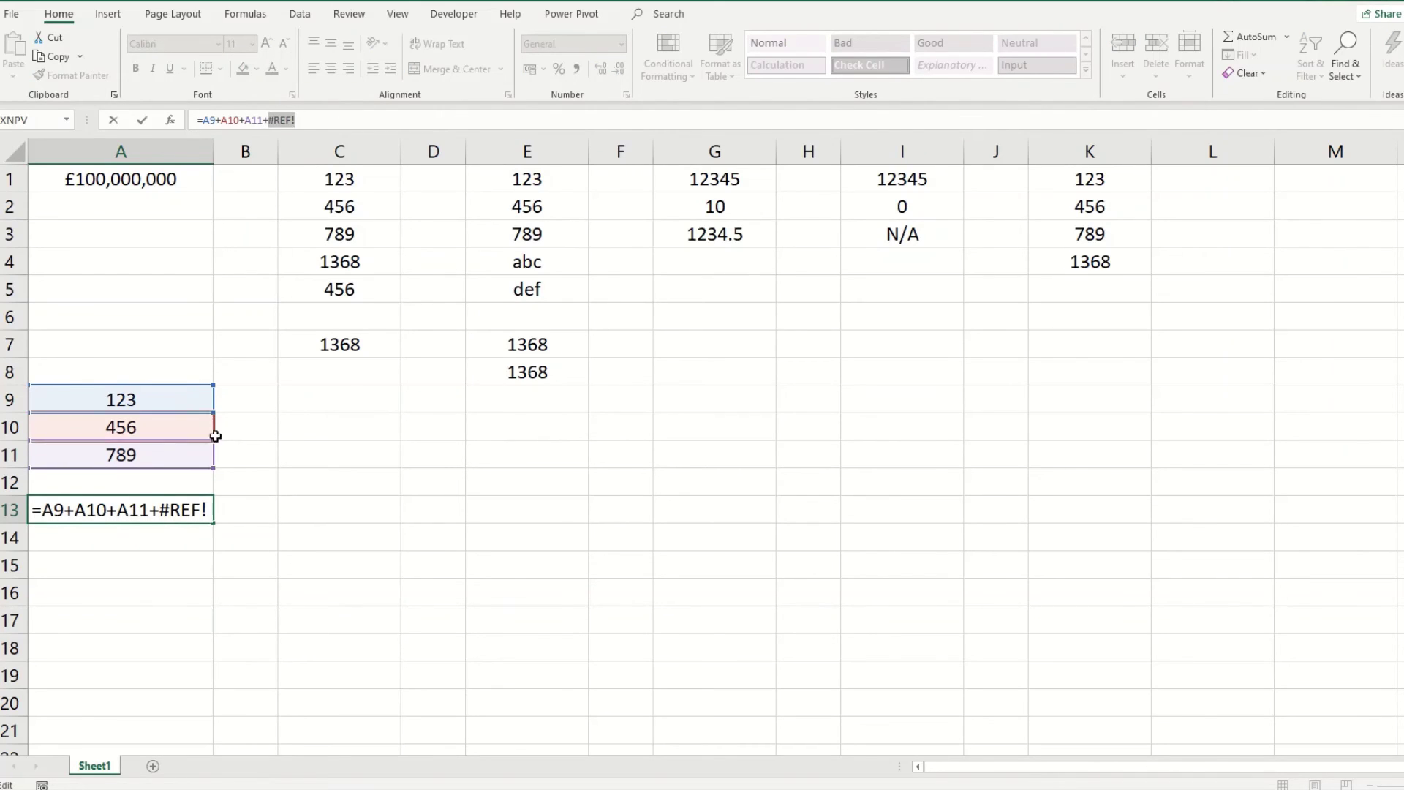
click(103, 477)
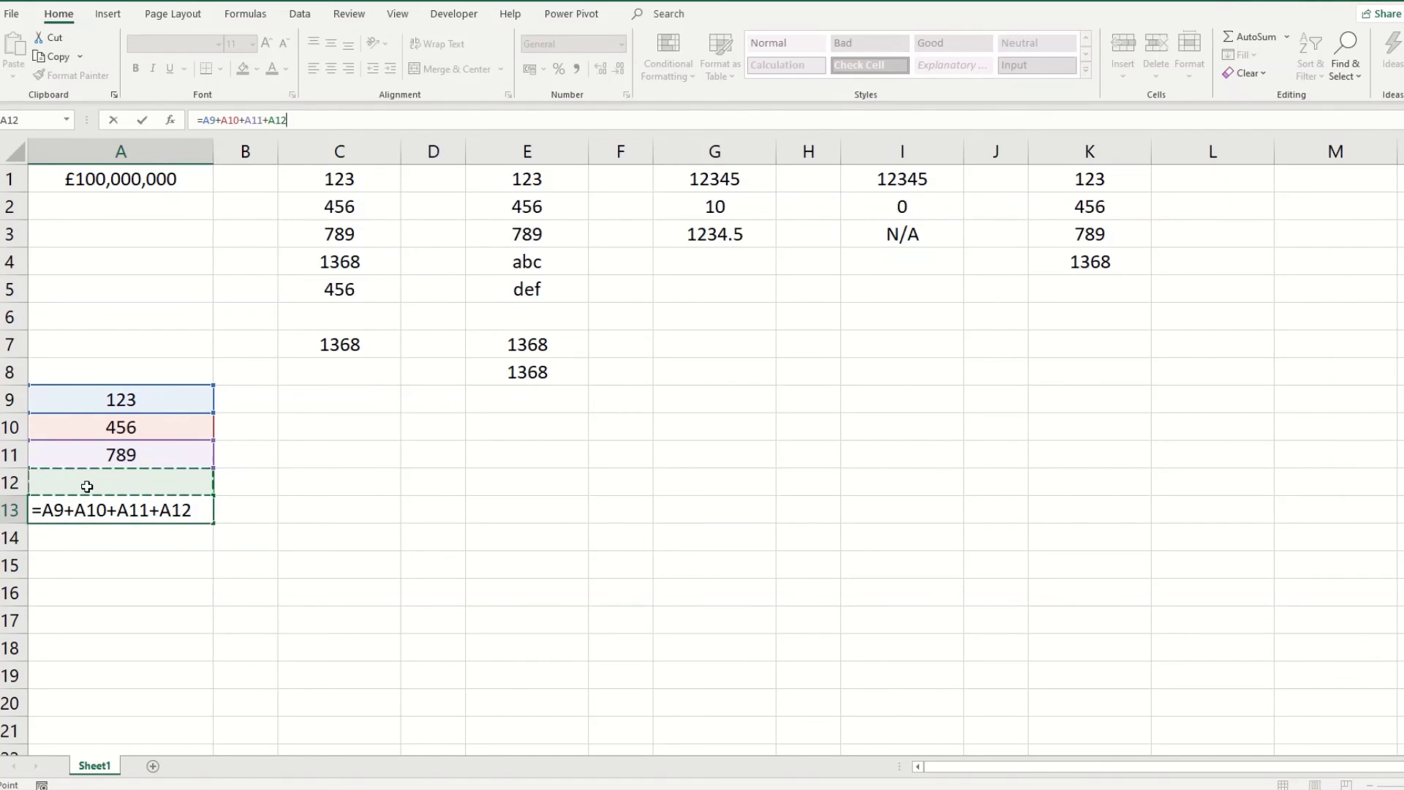
key(Return)
Enter 123 in A12 so the A13 total shows 1491.
key(Up)
double_click(88, 486)
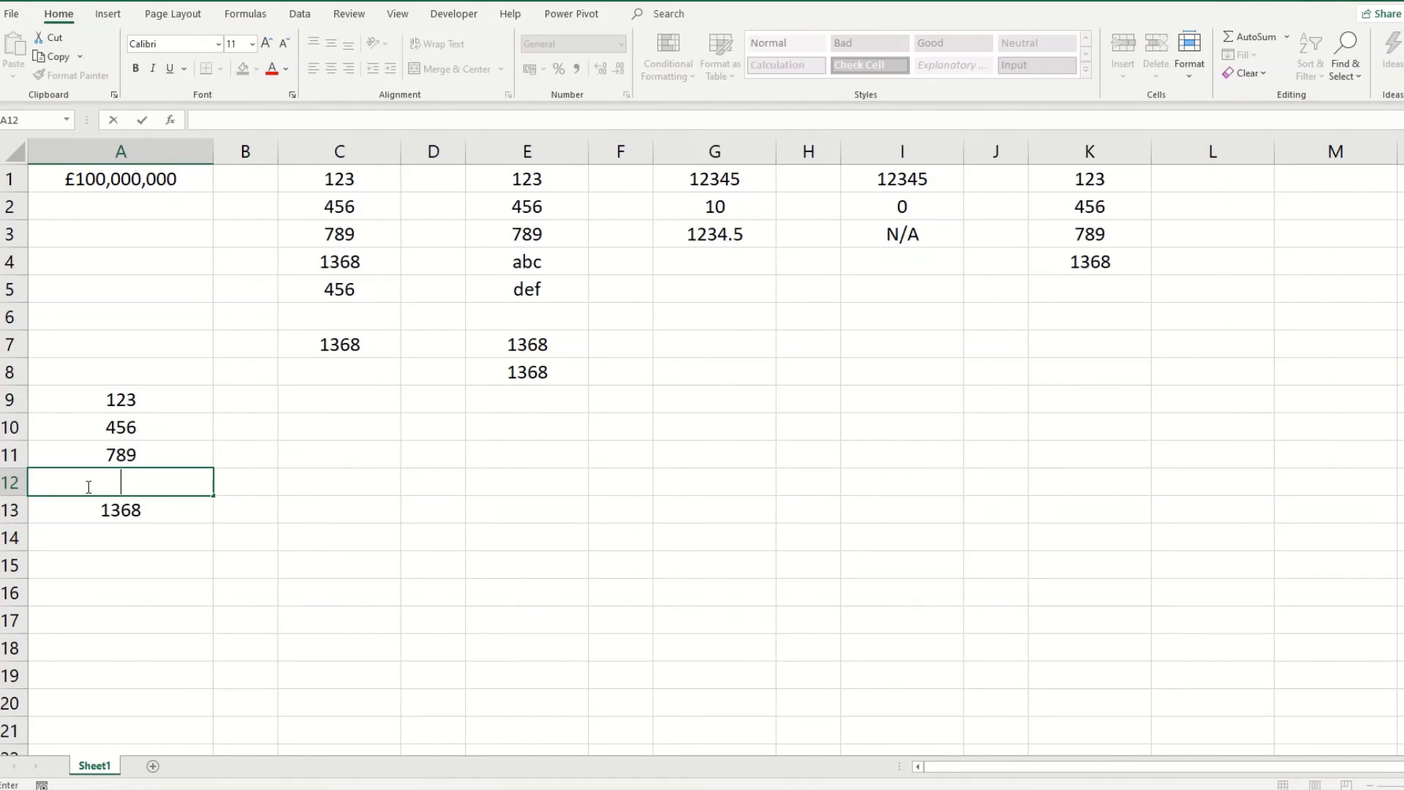
text(123)
key(Return)
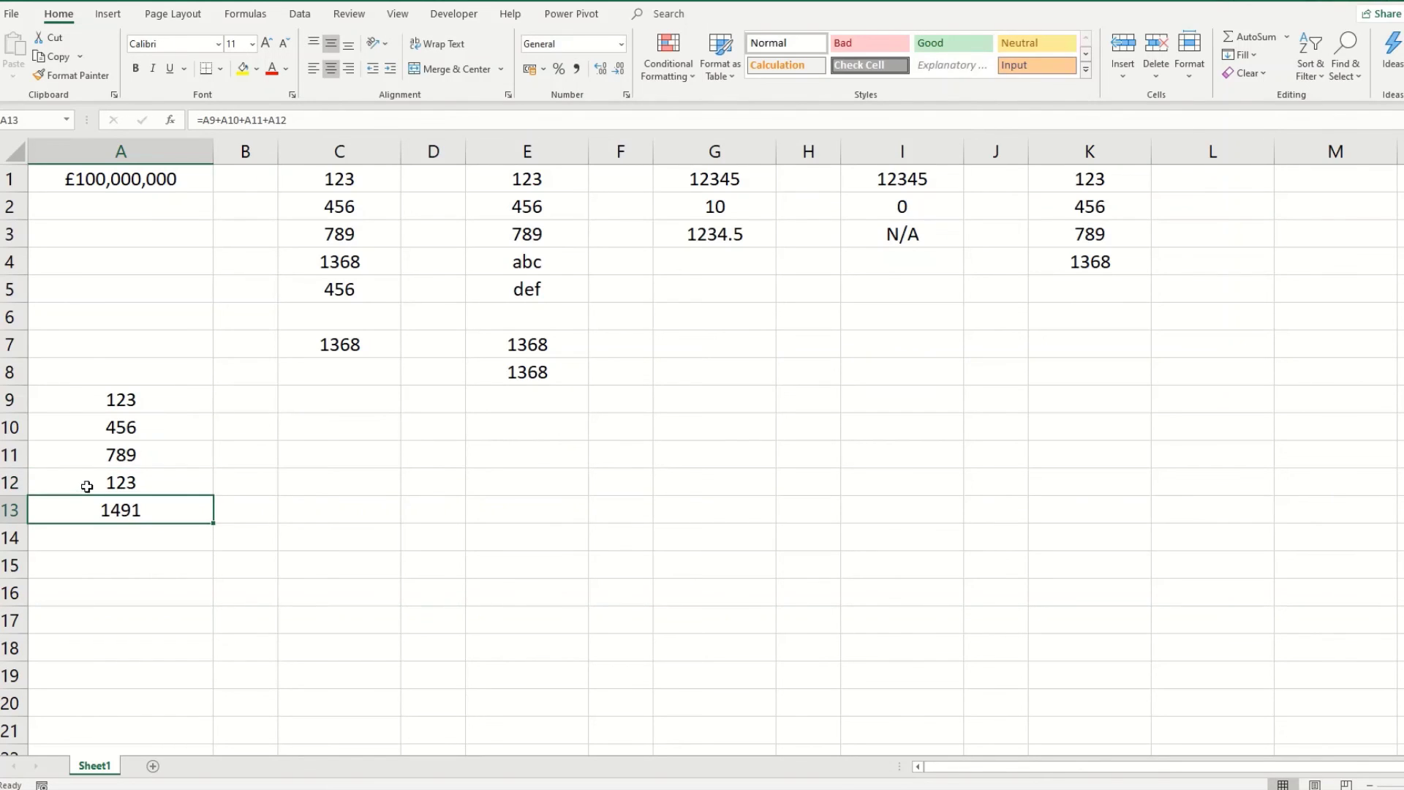
Delete row 12 holding the 123 value.
click(12, 483)
right_click(12, 482)
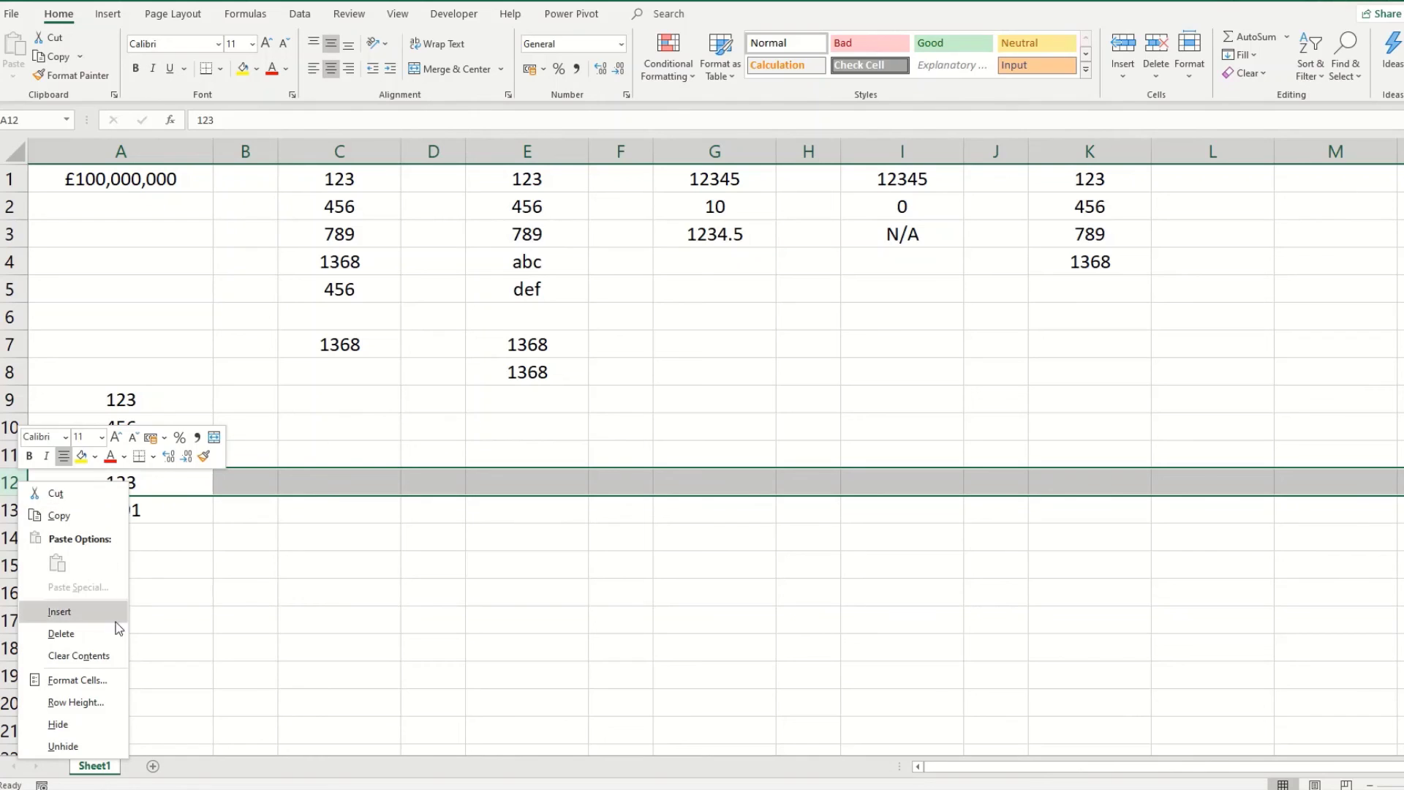
click(114, 633)
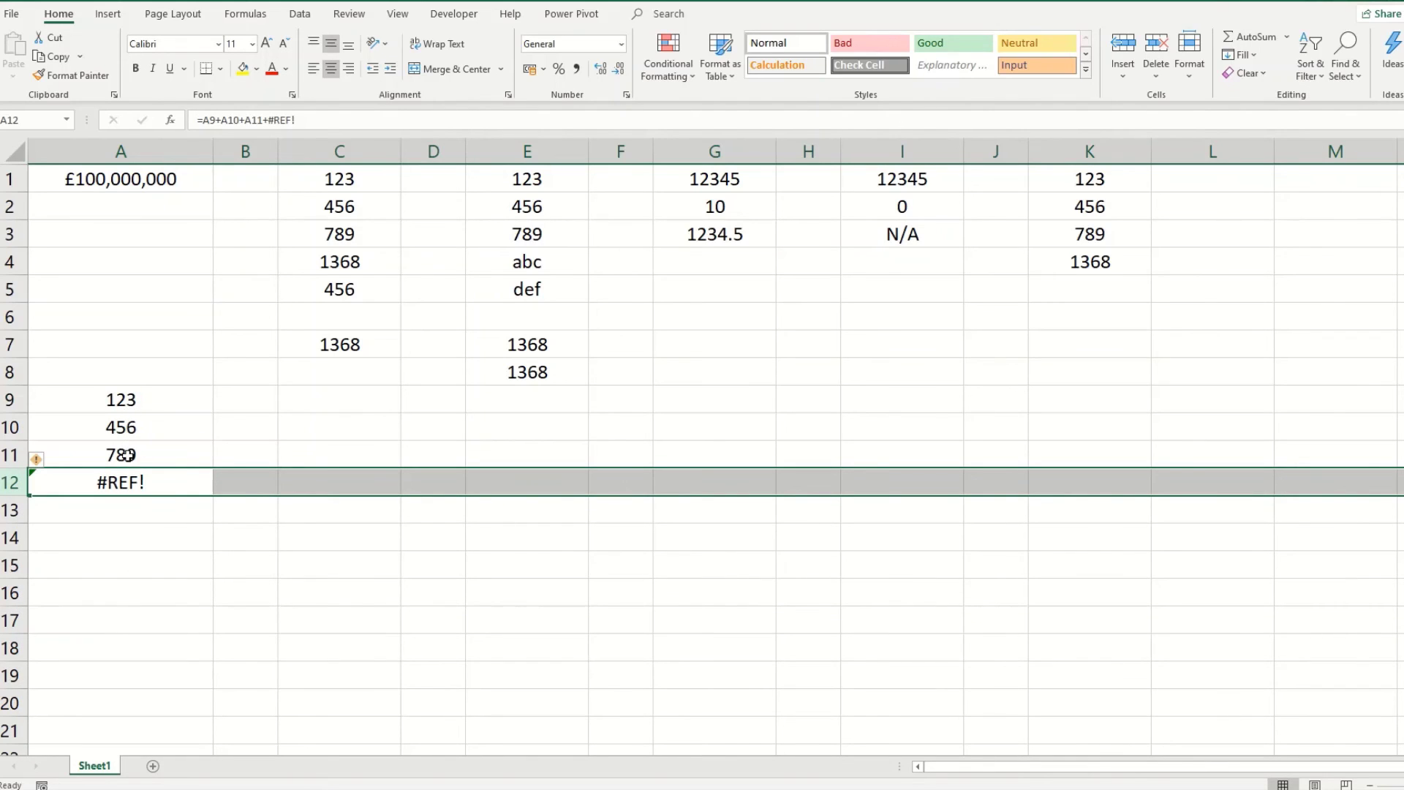
Remove the +#REF! term from A12's formula, leaving =A9+A10+A11 showing 1368.
click(312, 120)
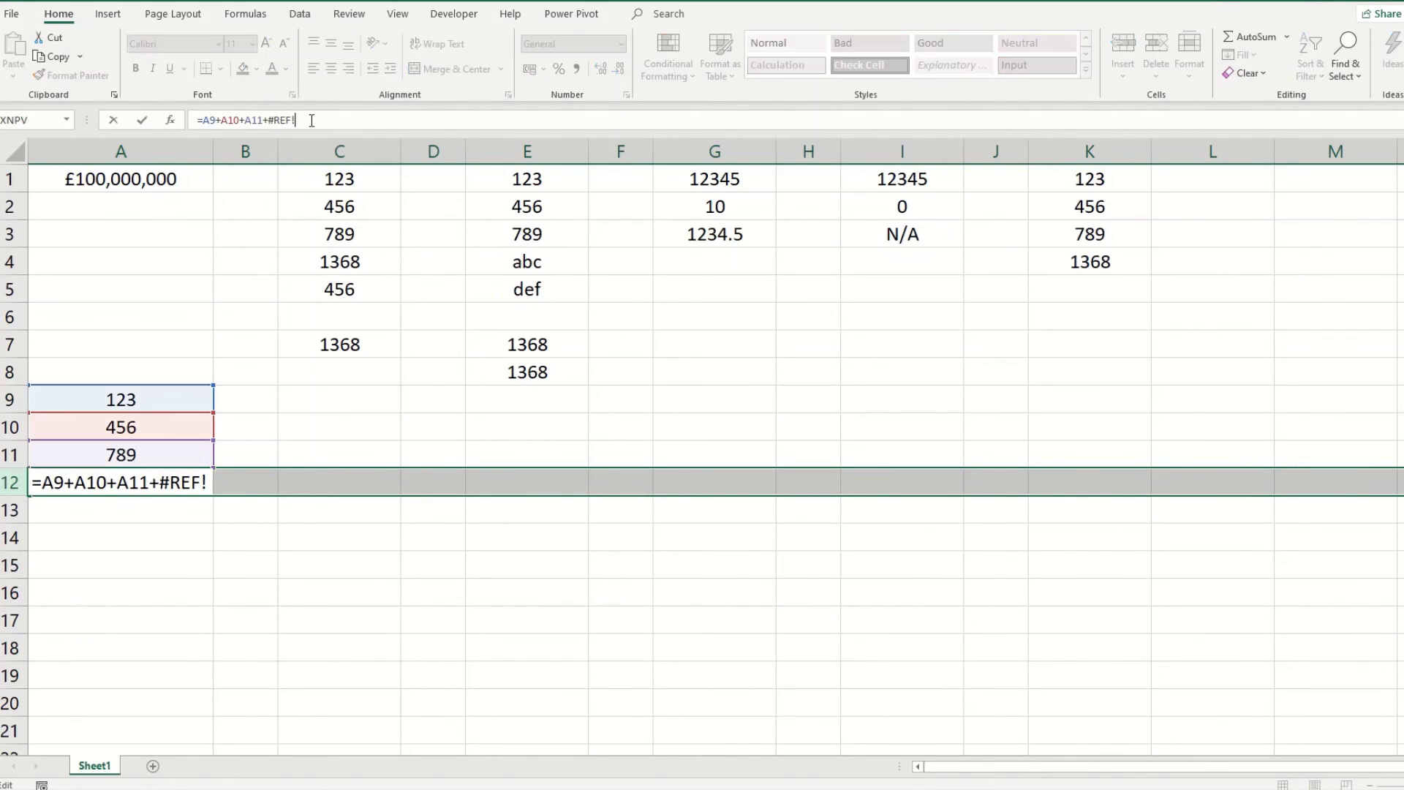
double_click(268, 120)
drag(264, 121, 358, 133)
key(BackSpace)
key(Tab)
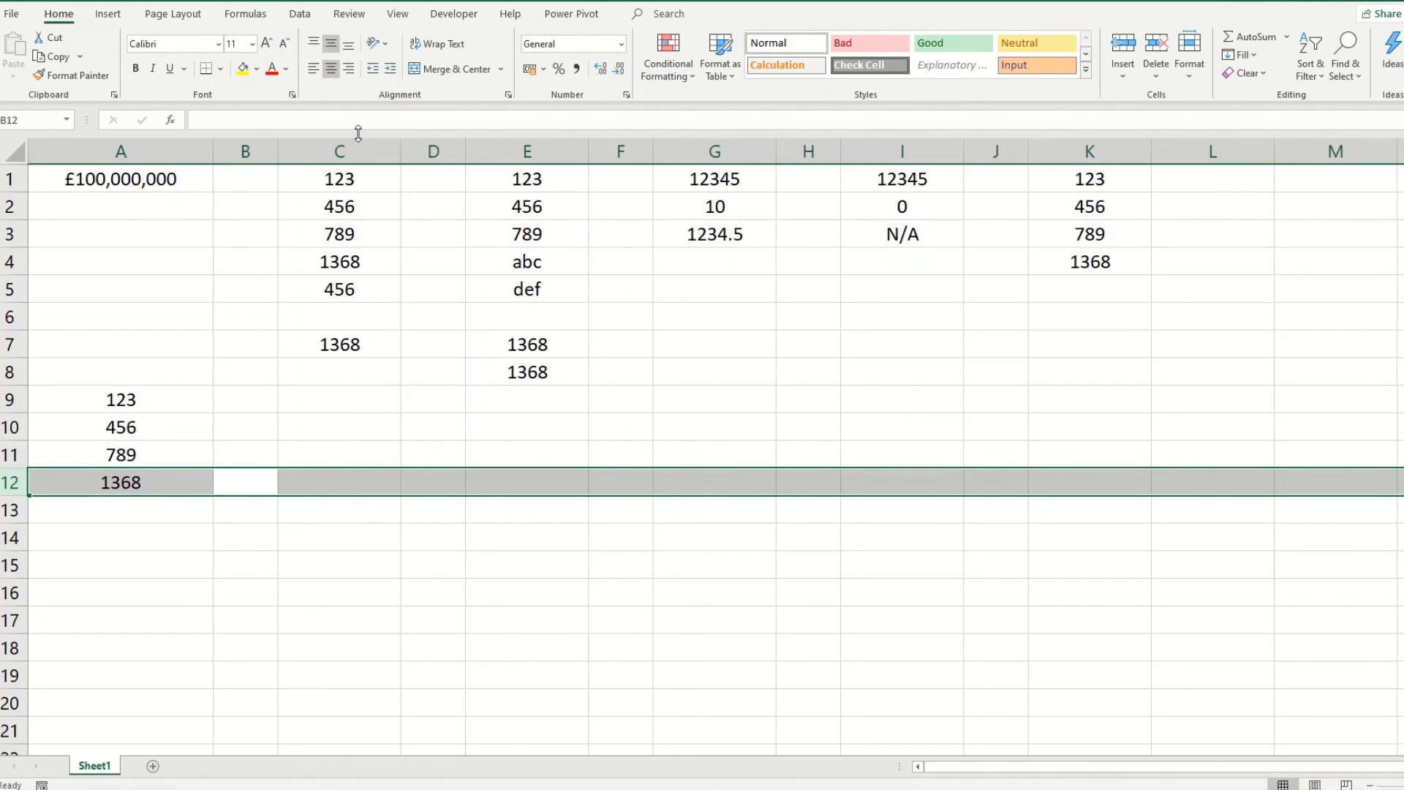